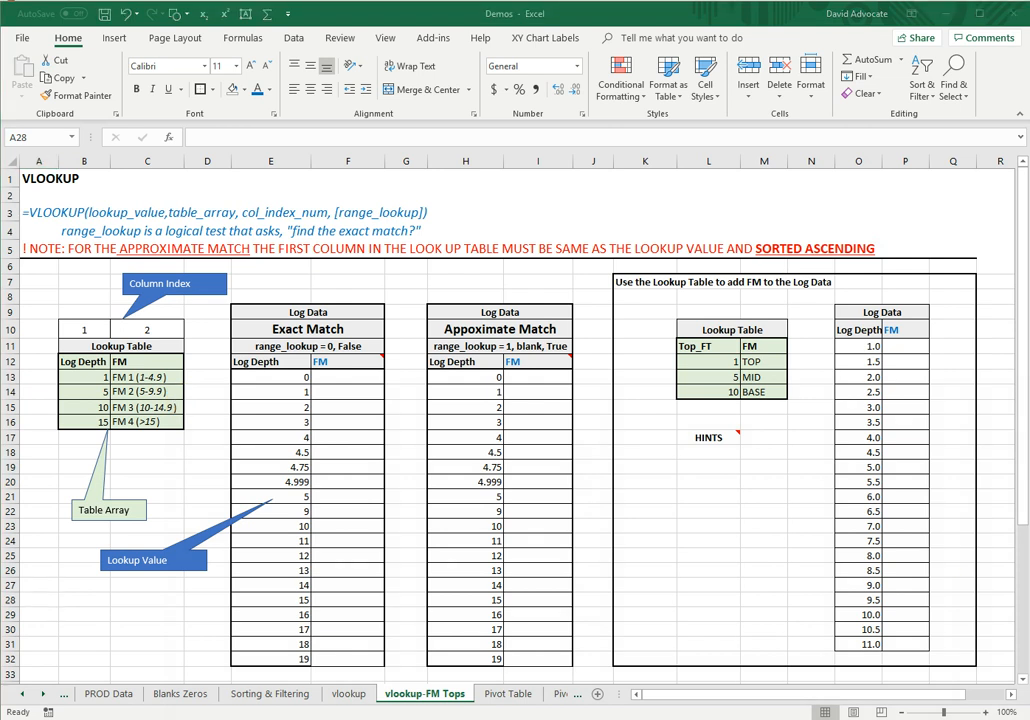
# - Enter the exact-match formula =VLOOKUP(E13,B12:C16,2,0) in cell F13 of the Exact Match table
pyautogui.doubleClick(348, 377)
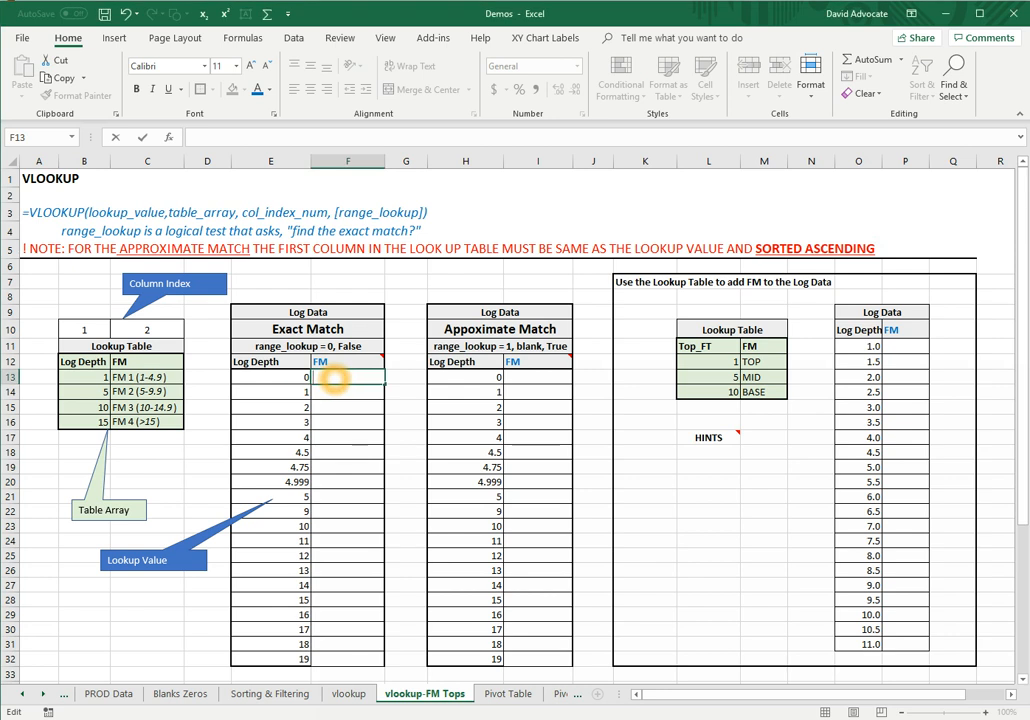
pyautogui.write('=vl')
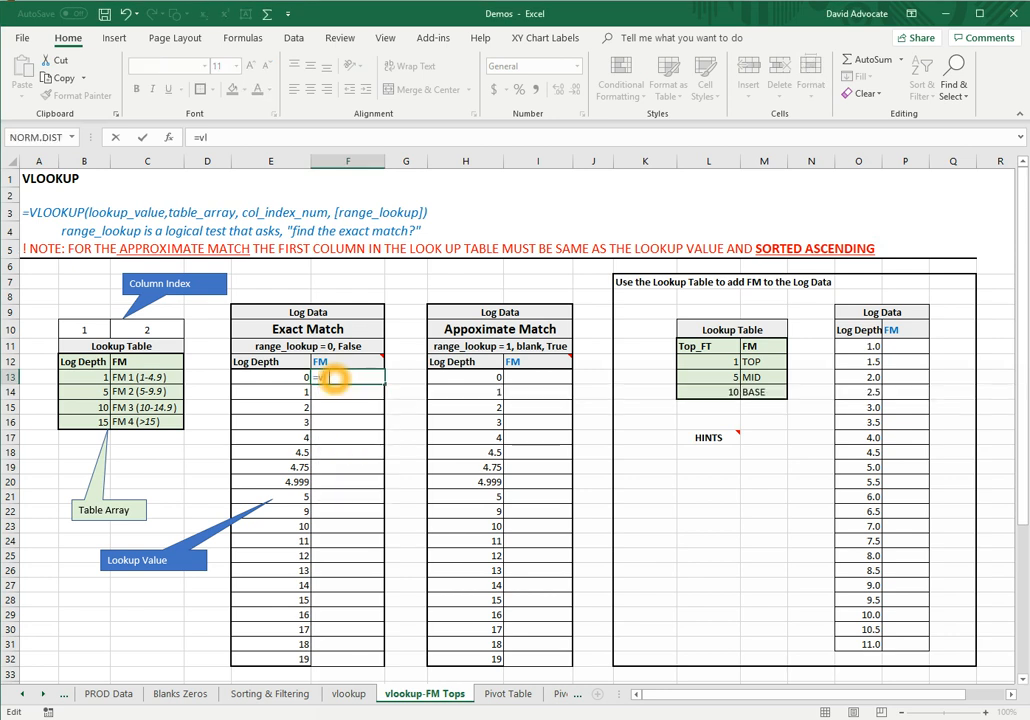
pyautogui.write('ookup')
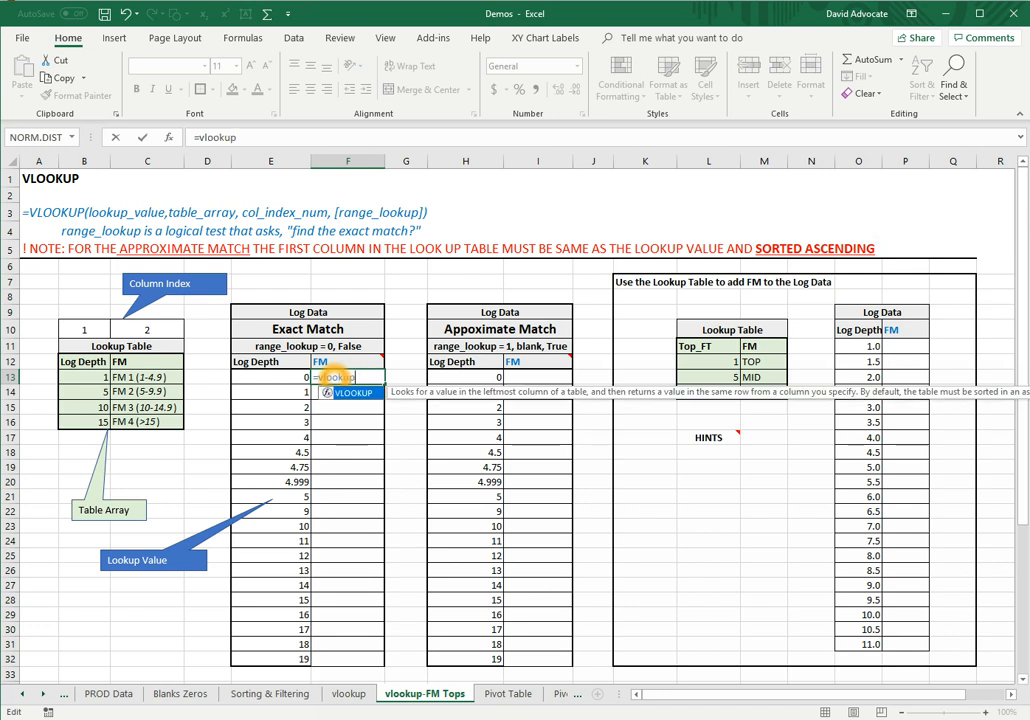
pyautogui.write('(')
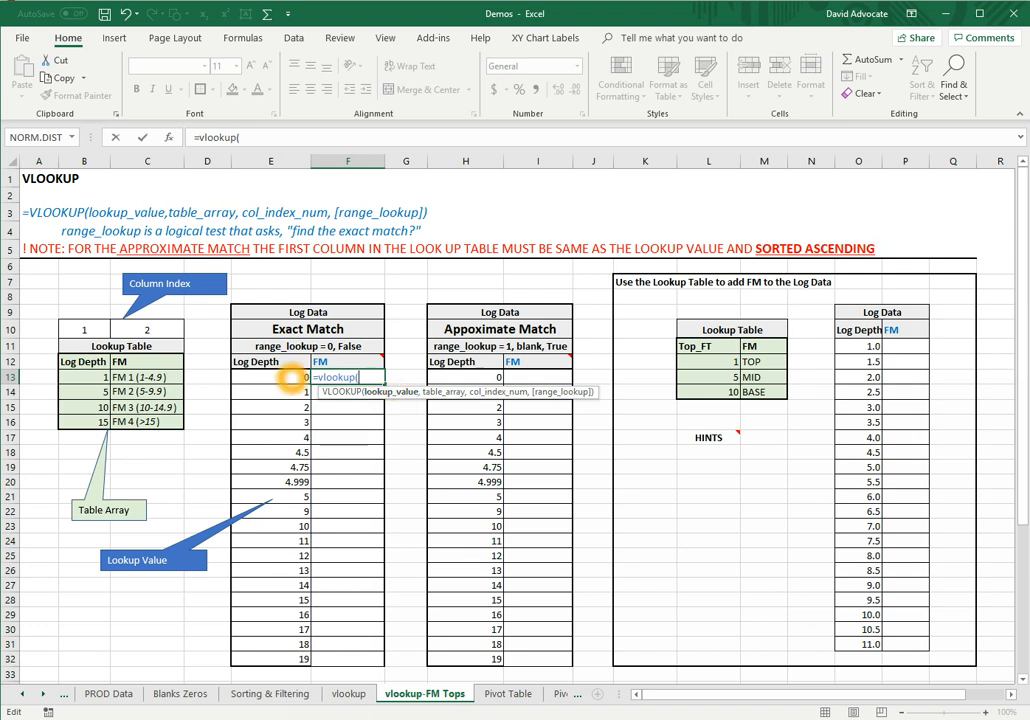
pyautogui.click(293, 377)
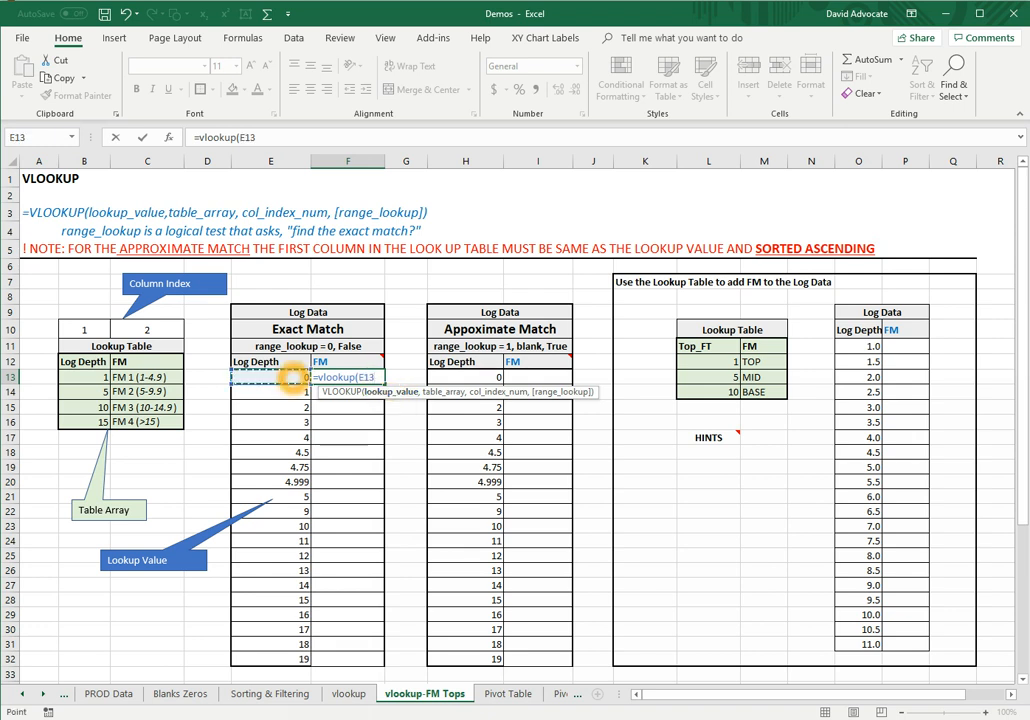
pyautogui.write(',')
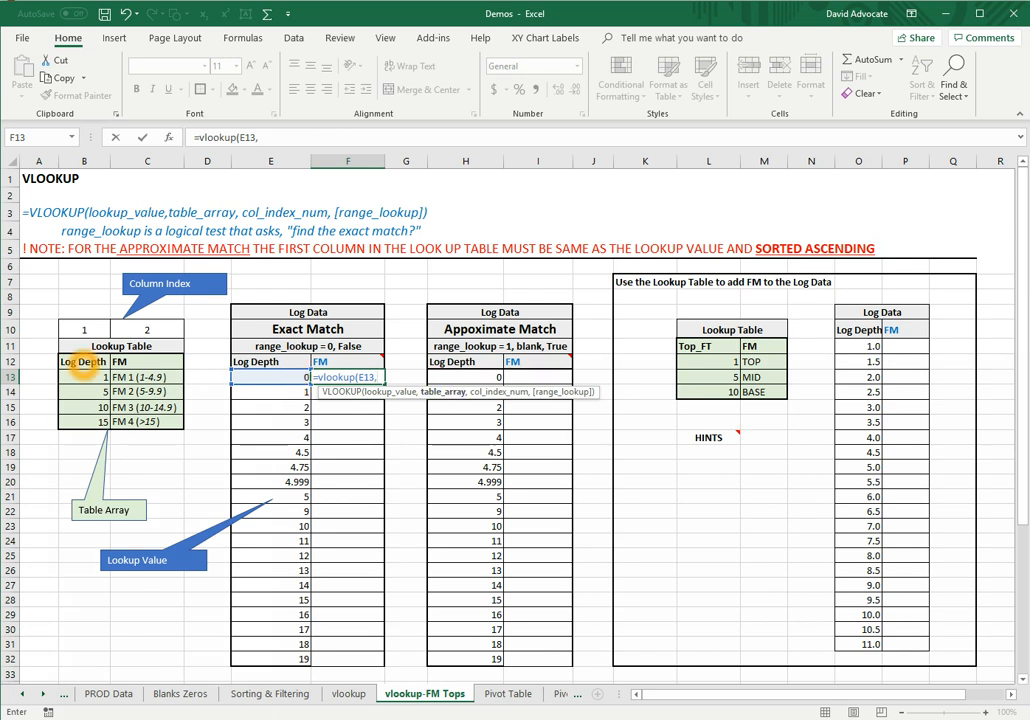
pyautogui.moveTo(84, 364); pyautogui.dragTo(145, 423)
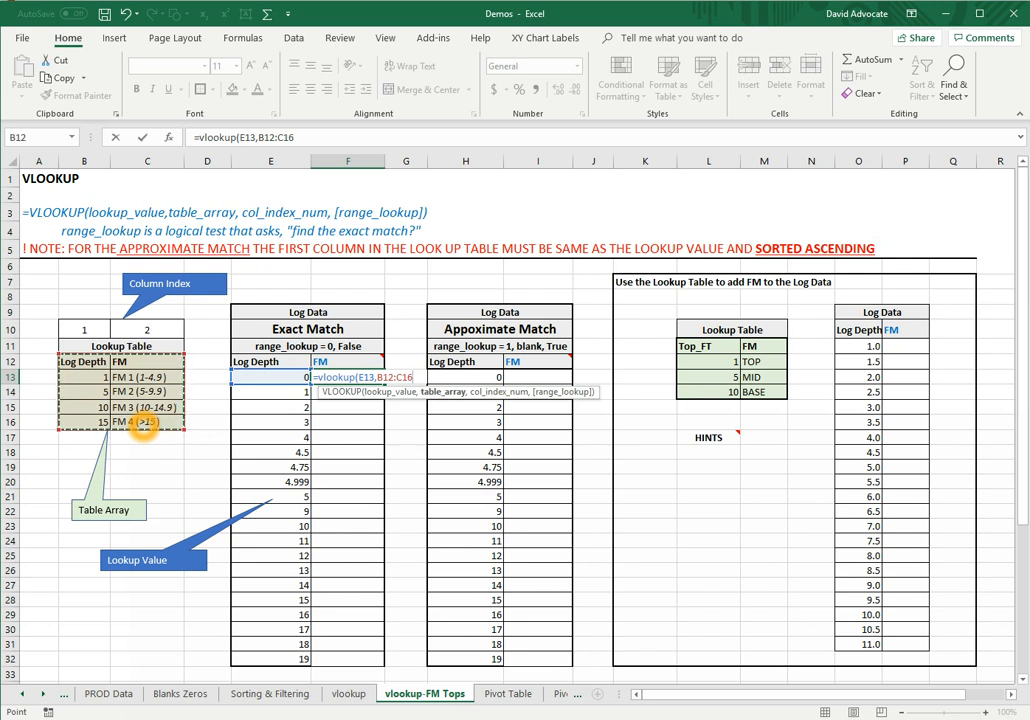
pyautogui.write(',')
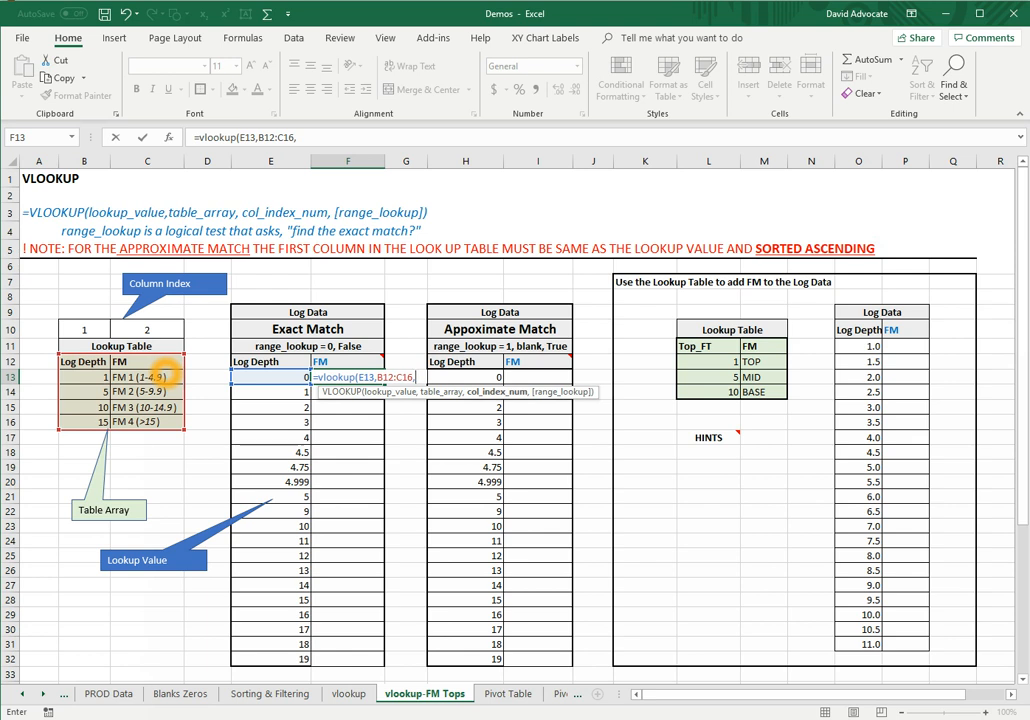
pyautogui.write('2,')
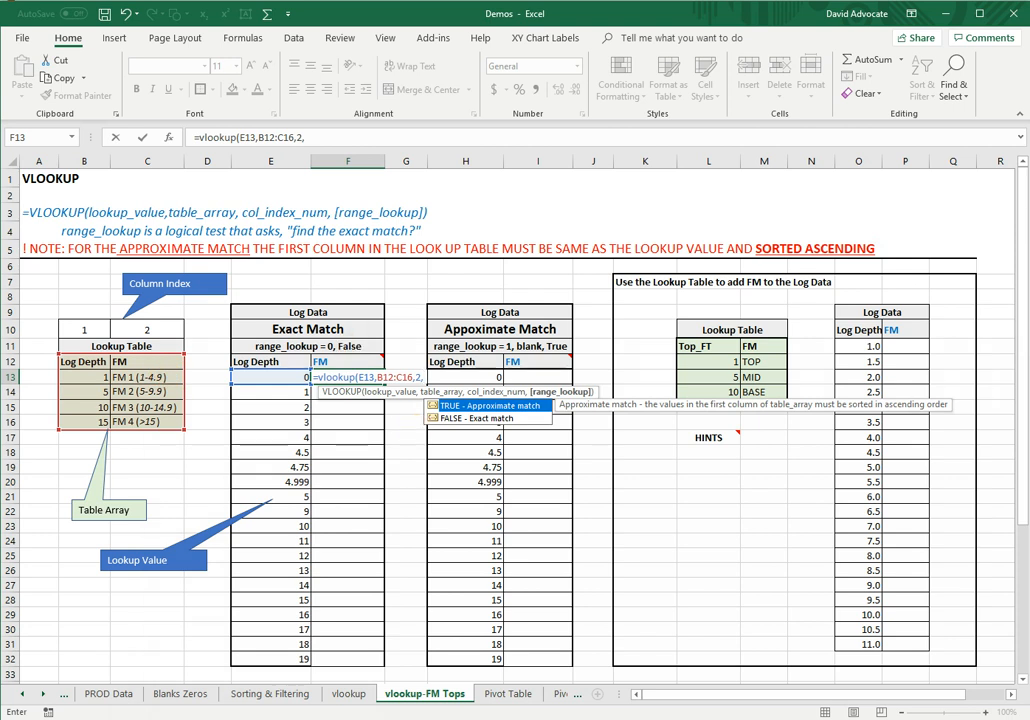
pyautogui.click(413, 377)
pyautogui.write('0)')
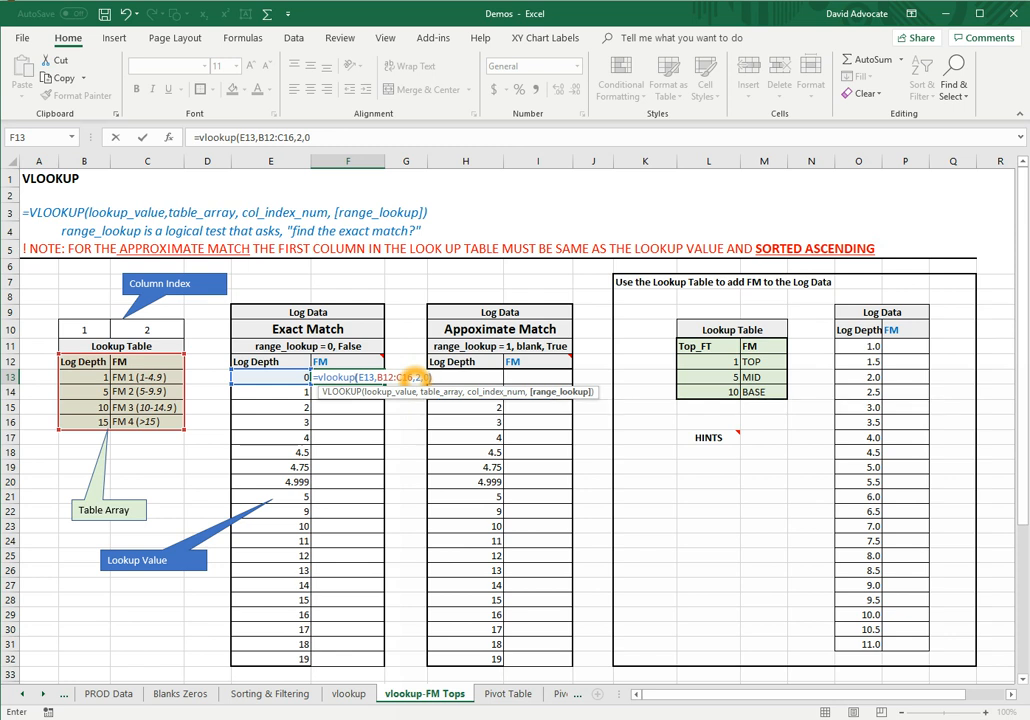
pyautogui.press('Return')
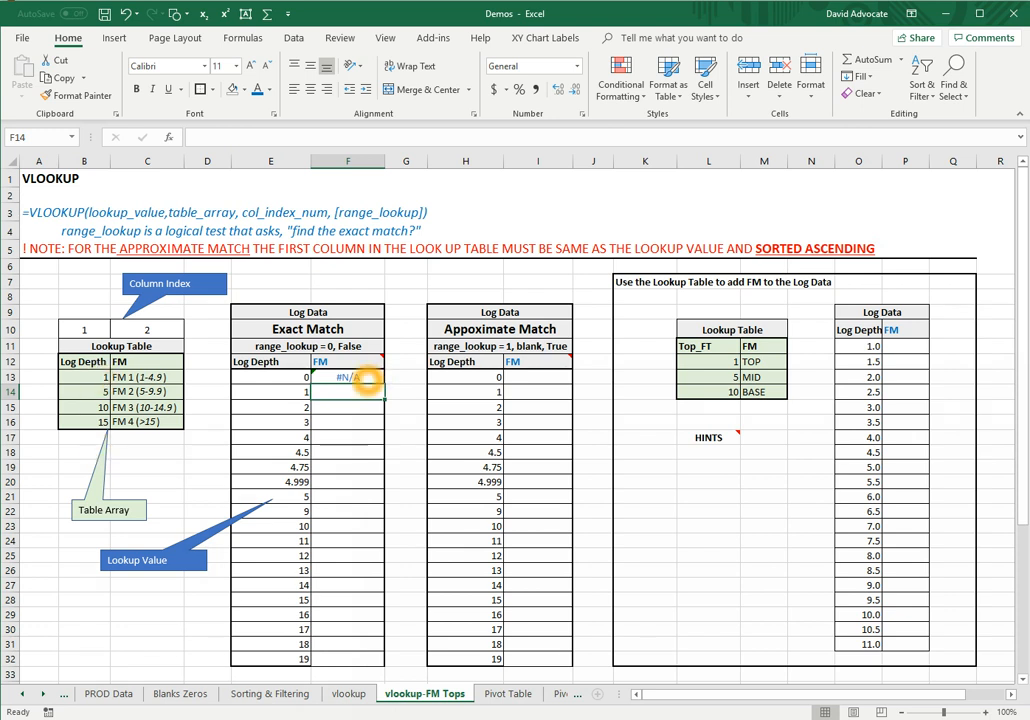
# - Fill the F13 formula down to F32 and inspect the table references in F22, F23 and F24
pyautogui.click(375, 377)
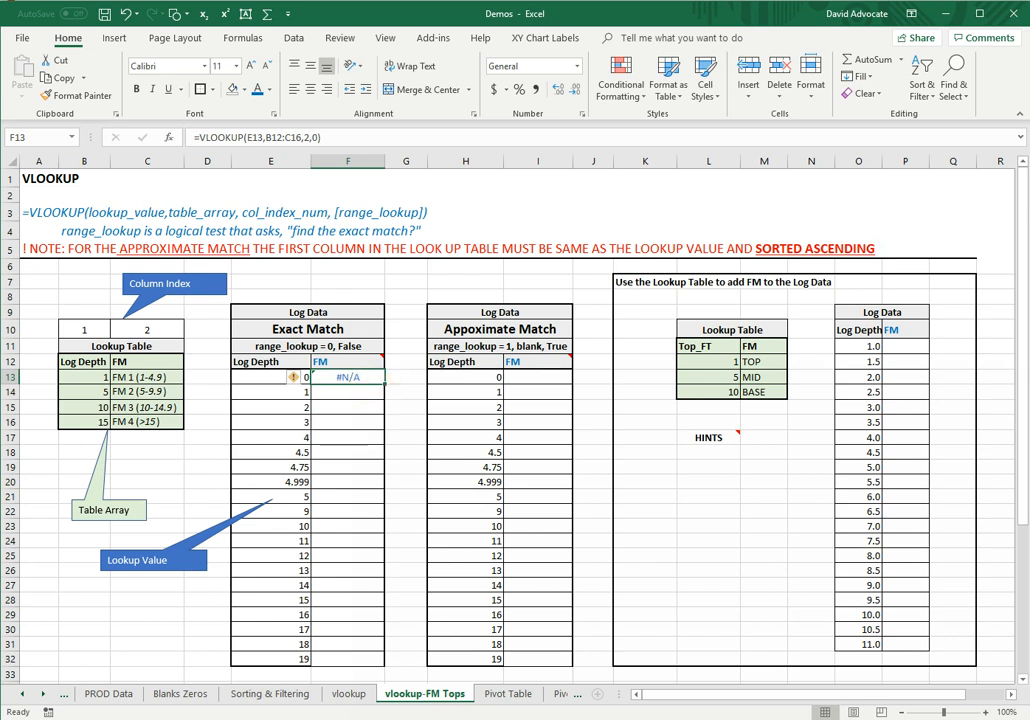
pyautogui.doubleClick(384, 386)
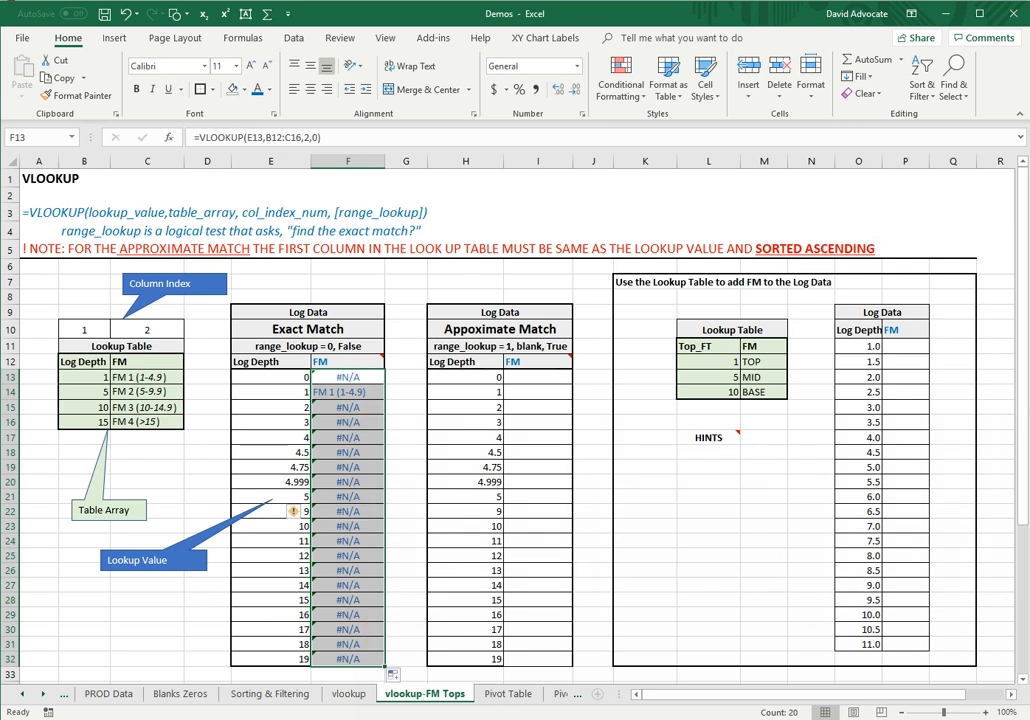
pyautogui.click(357, 511)
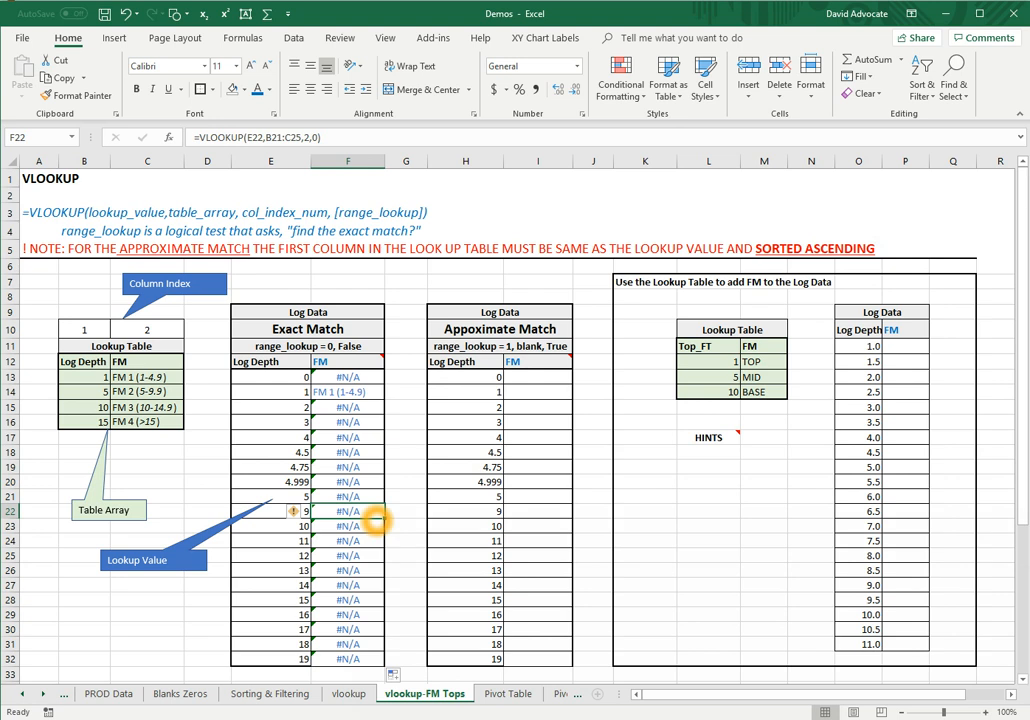
pyautogui.click(376, 521)
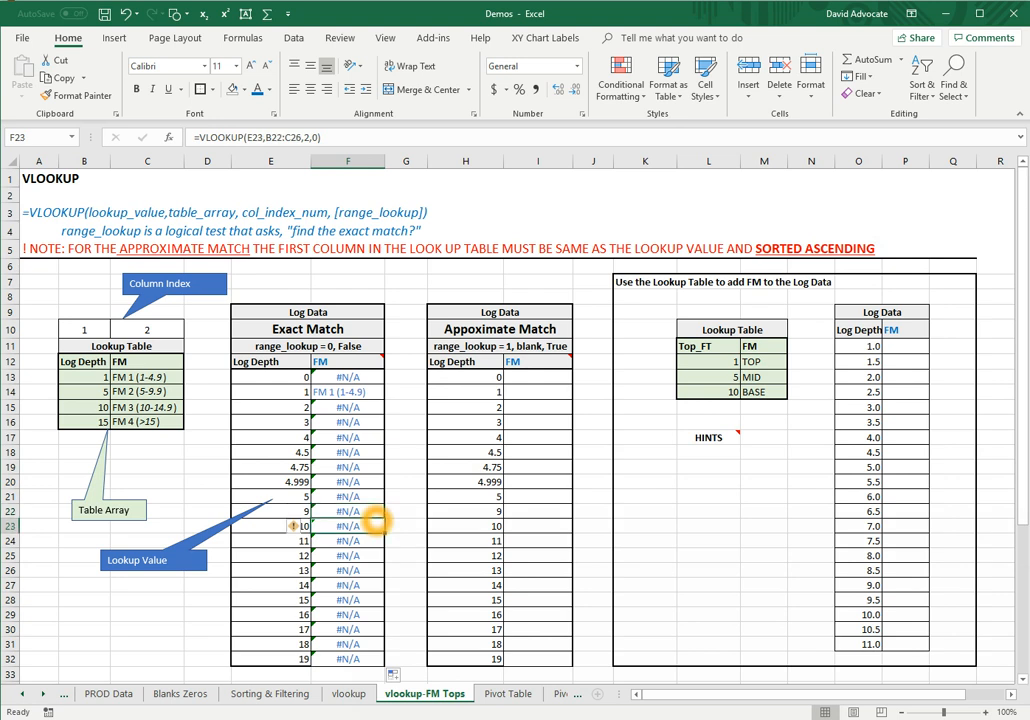
pyautogui.press('Down')
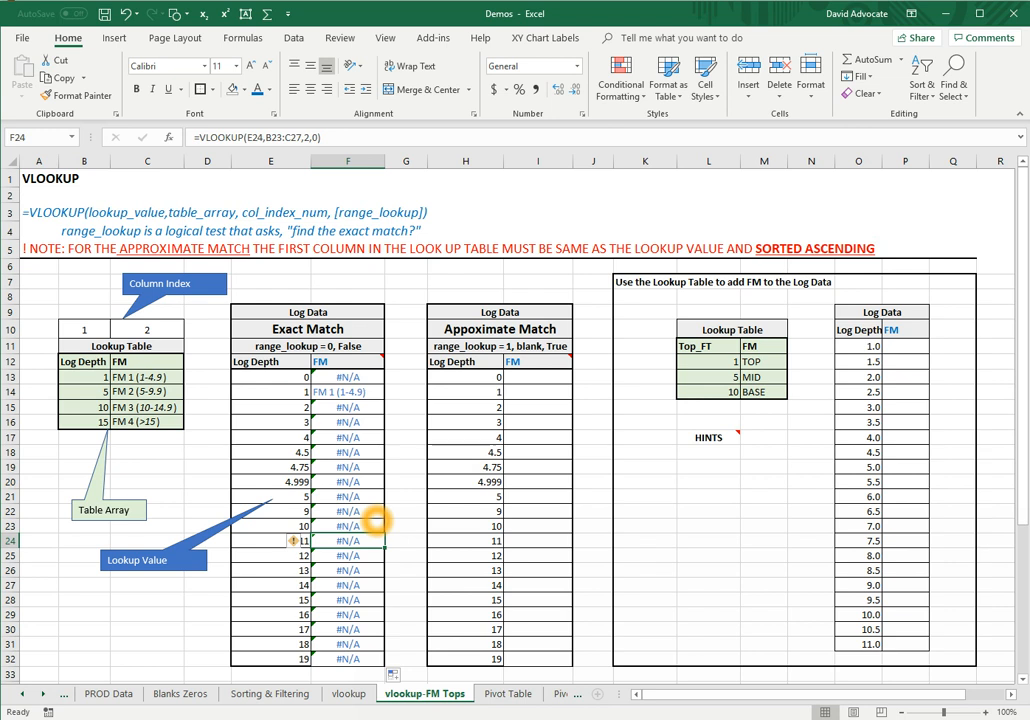
# - Make the lookup table range in the F13 formula absolute as $B$12:$C$16
pyautogui.click(345, 380)
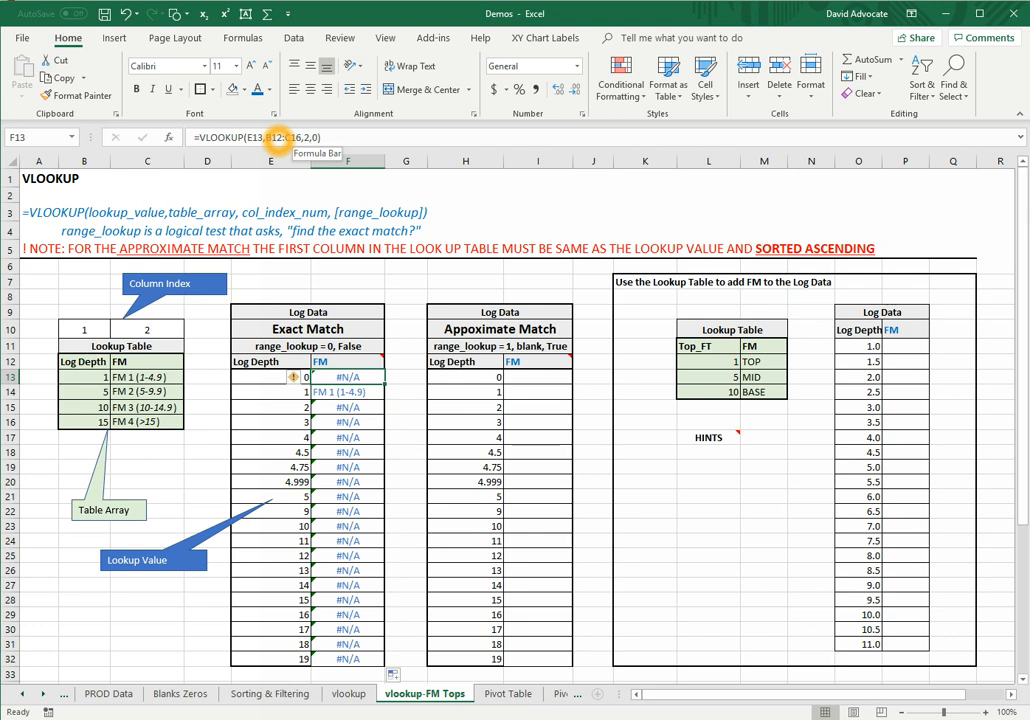
pyautogui.click(276, 138)
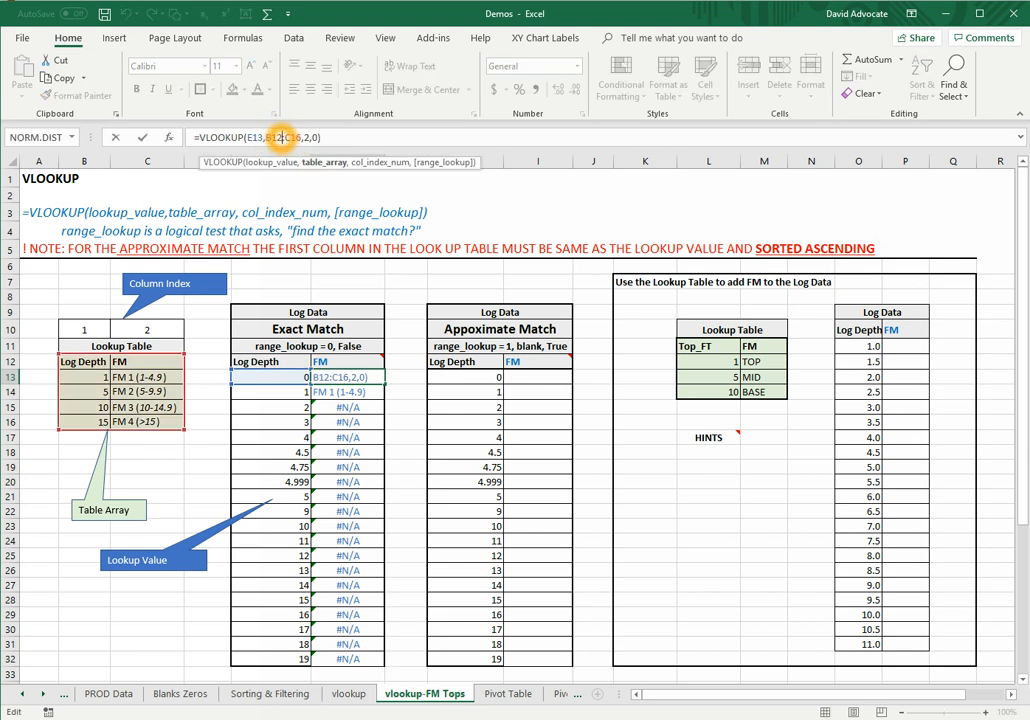
pyautogui.press('F4')
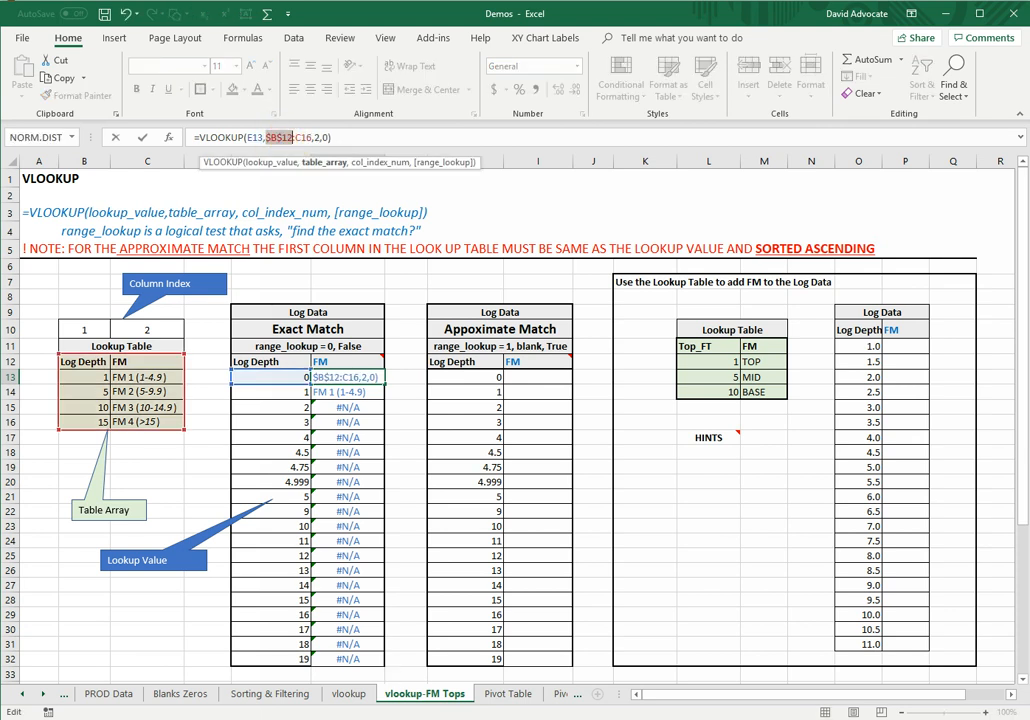
pyautogui.click(312, 137)
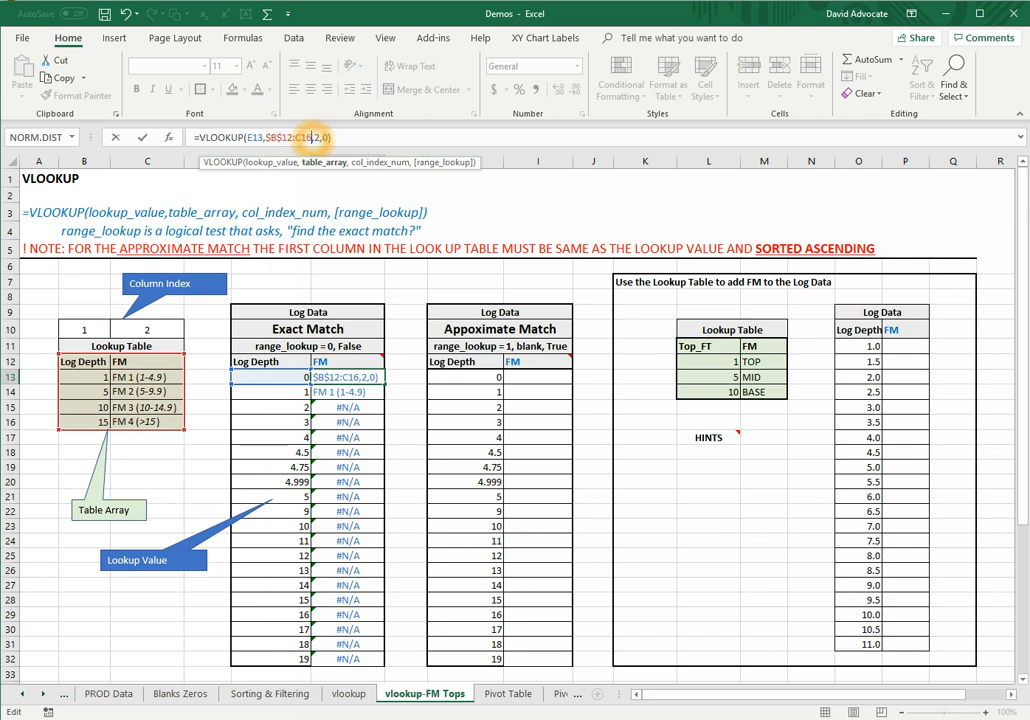
pyautogui.press('F4')
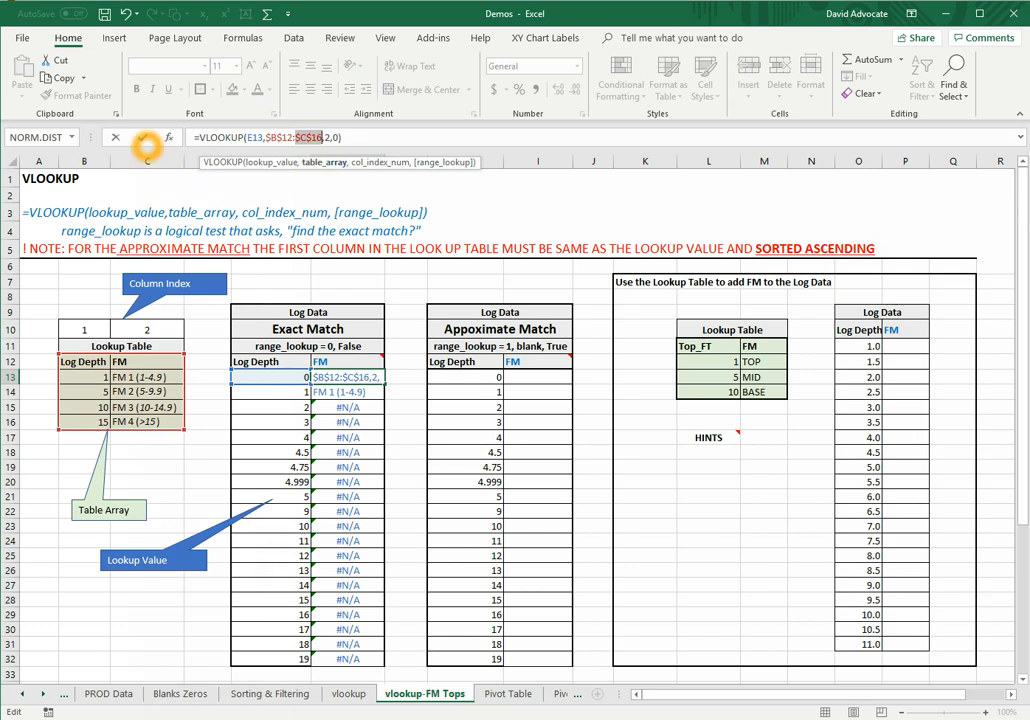
pyautogui.click(143, 137)
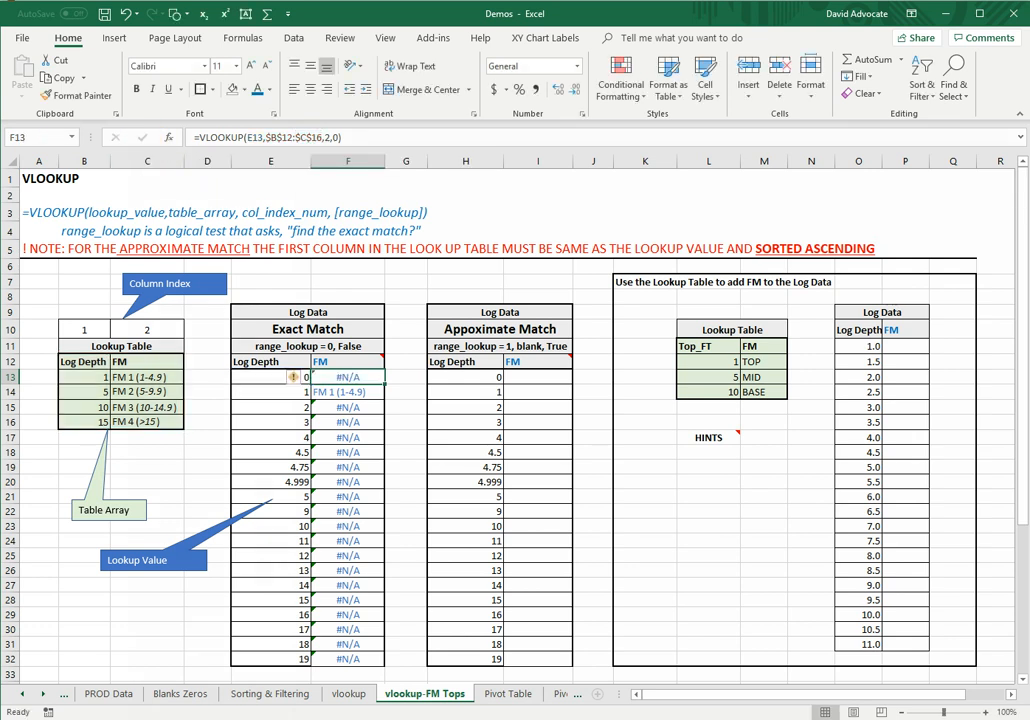
# - Fill the formula with the absolute table range from F13 down through F32
pyautogui.doubleClick(384, 384)
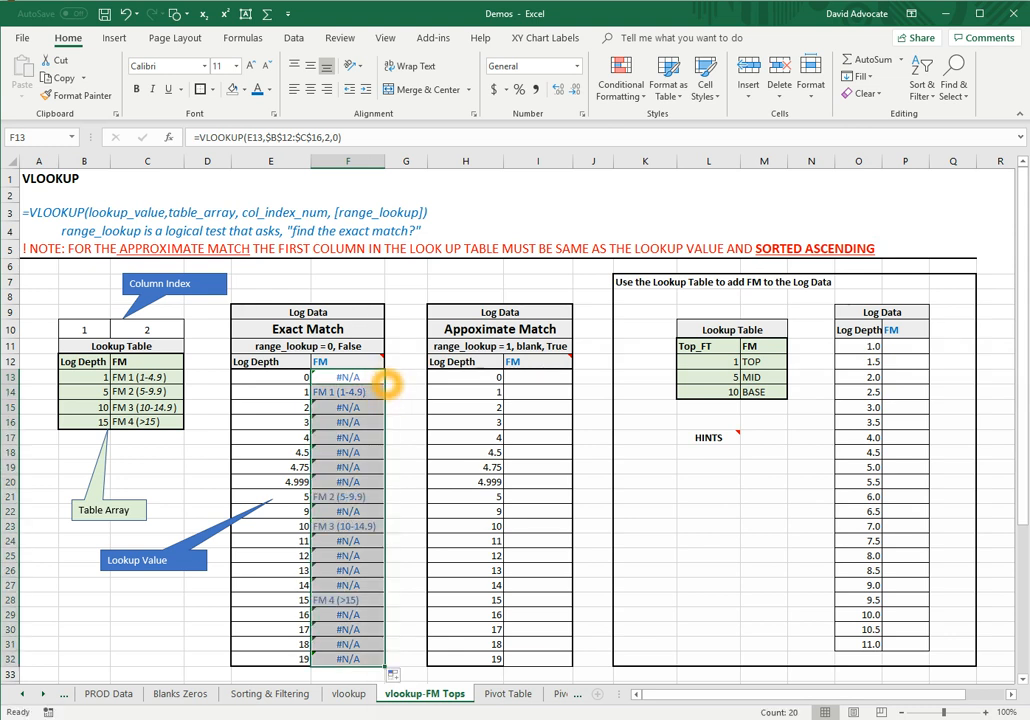
pyautogui.rightClick(356, 566)
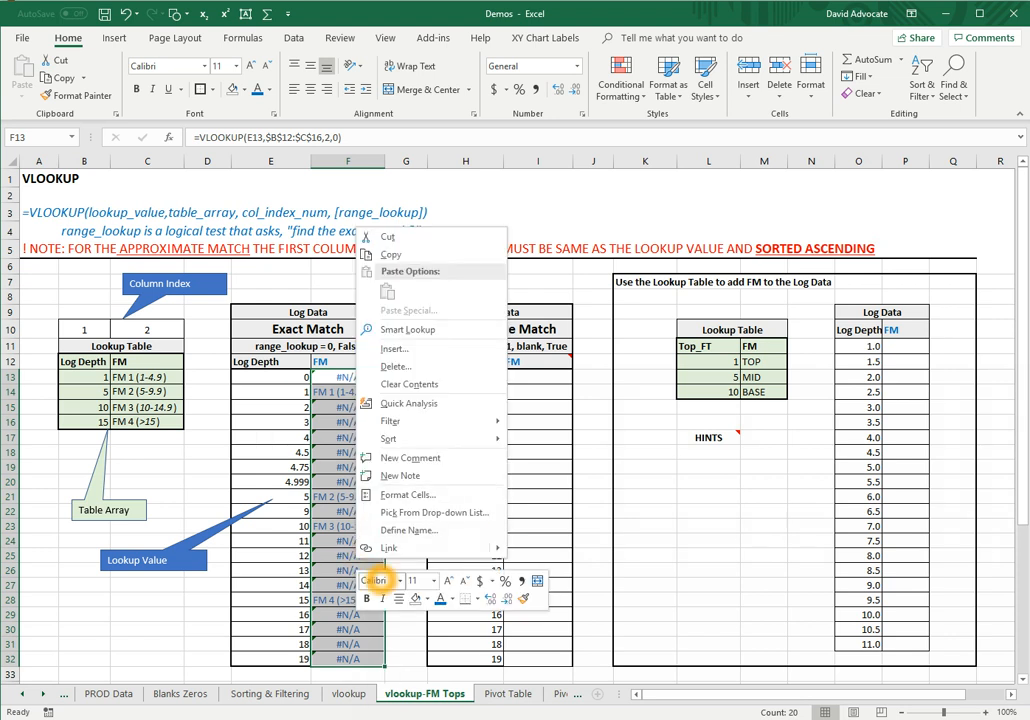
pyautogui.press('Escape')
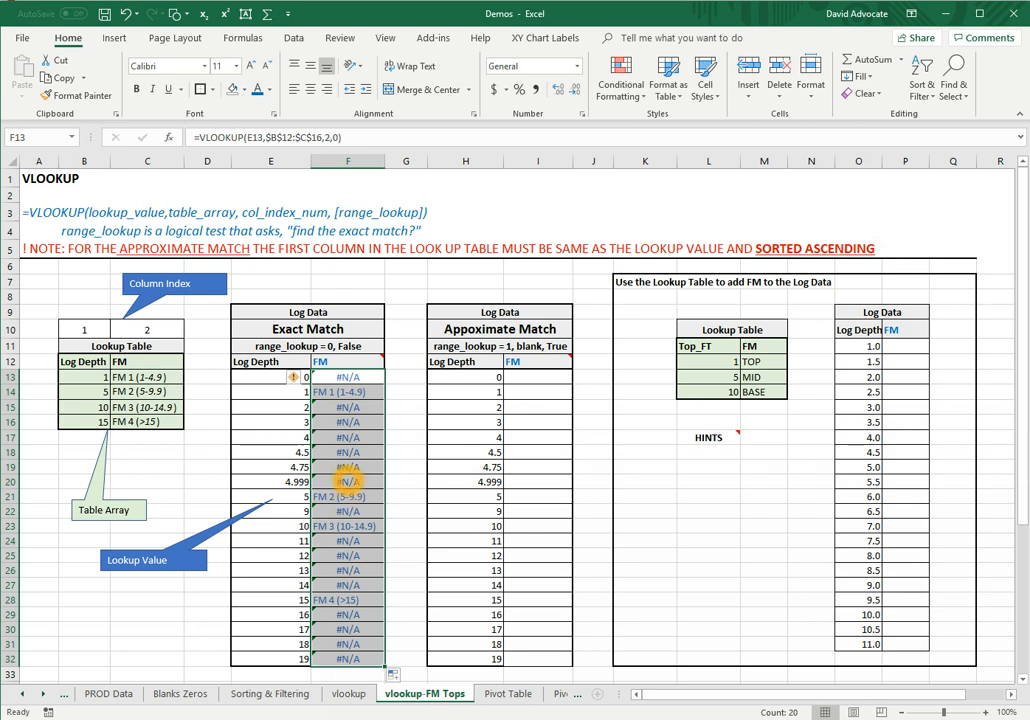
# - Enter the approximate-match formula =VLOOKUP(H13,$B$12:$C$16,2,1) in cell I13 of the Approximate Match table
pyautogui.click(520, 376)
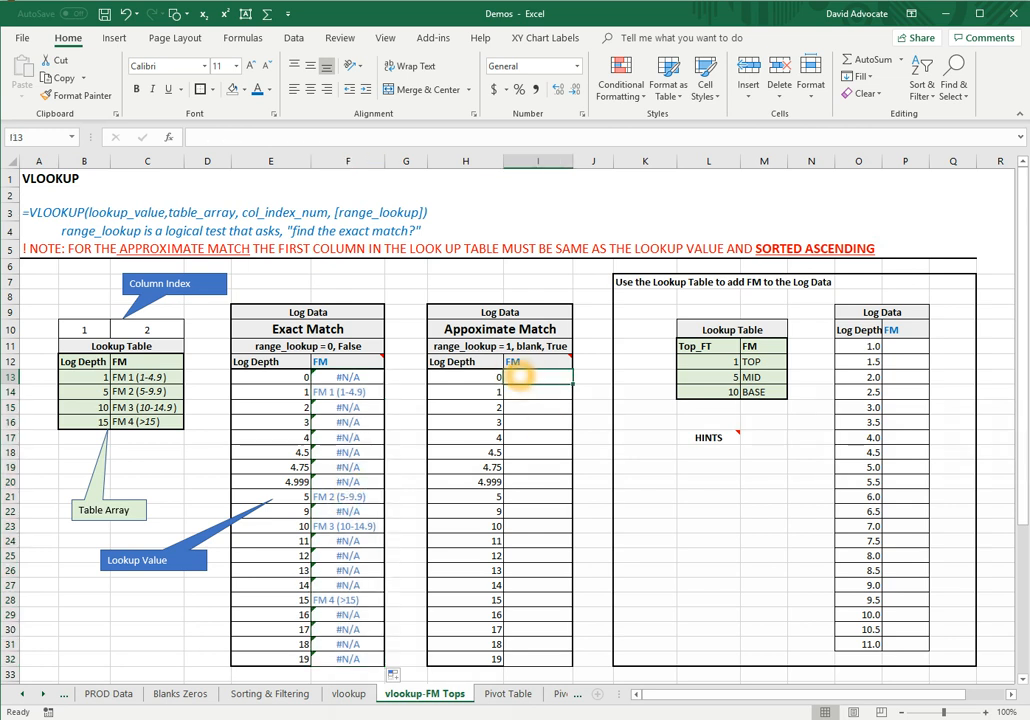
pyautogui.write('=')
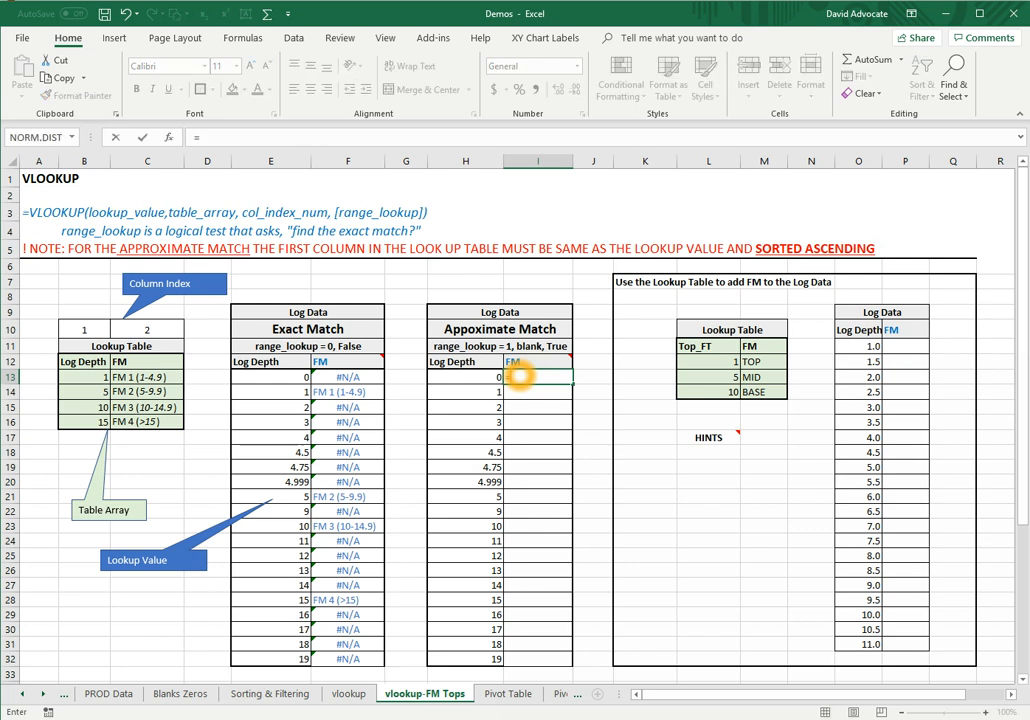
pyautogui.write('vlook')
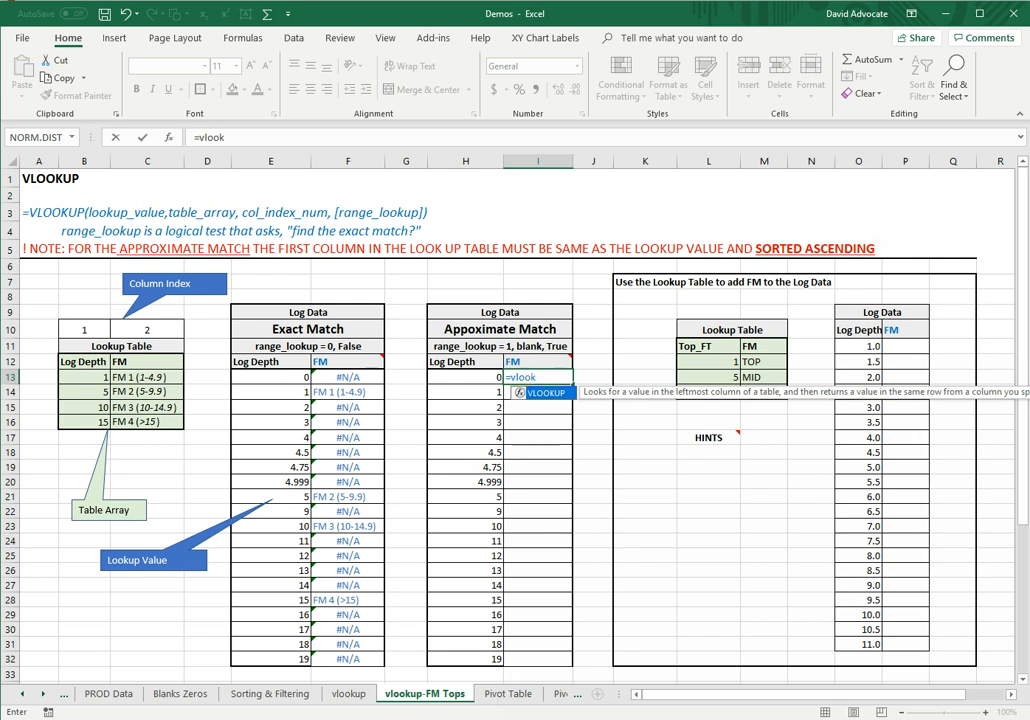
pyautogui.press('Tab')
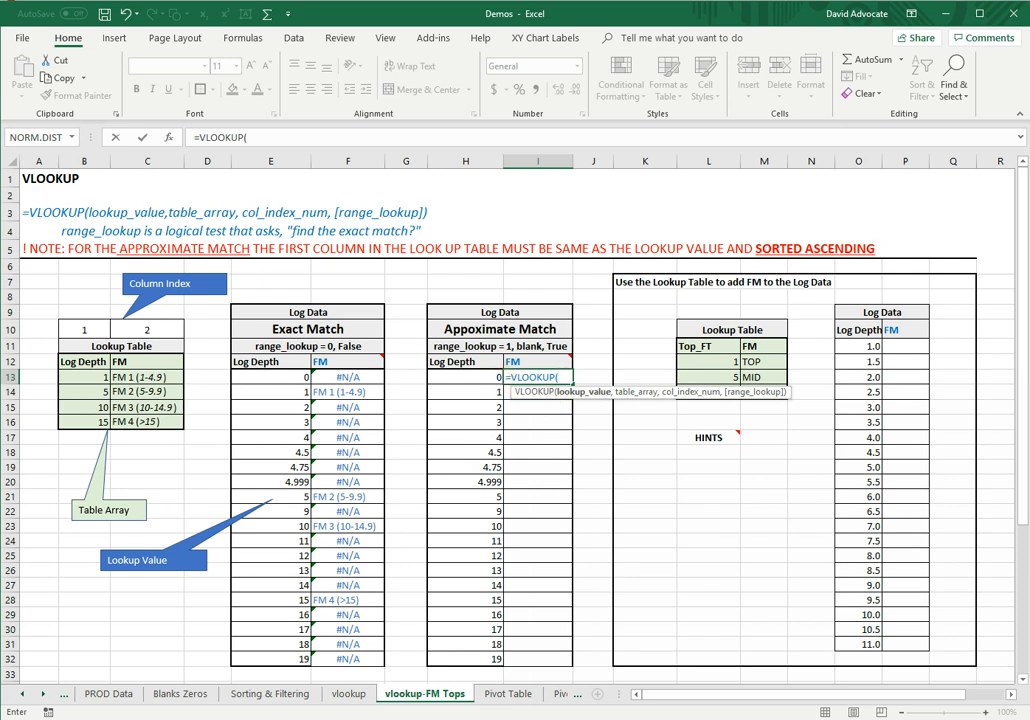
pyautogui.click(483, 378)
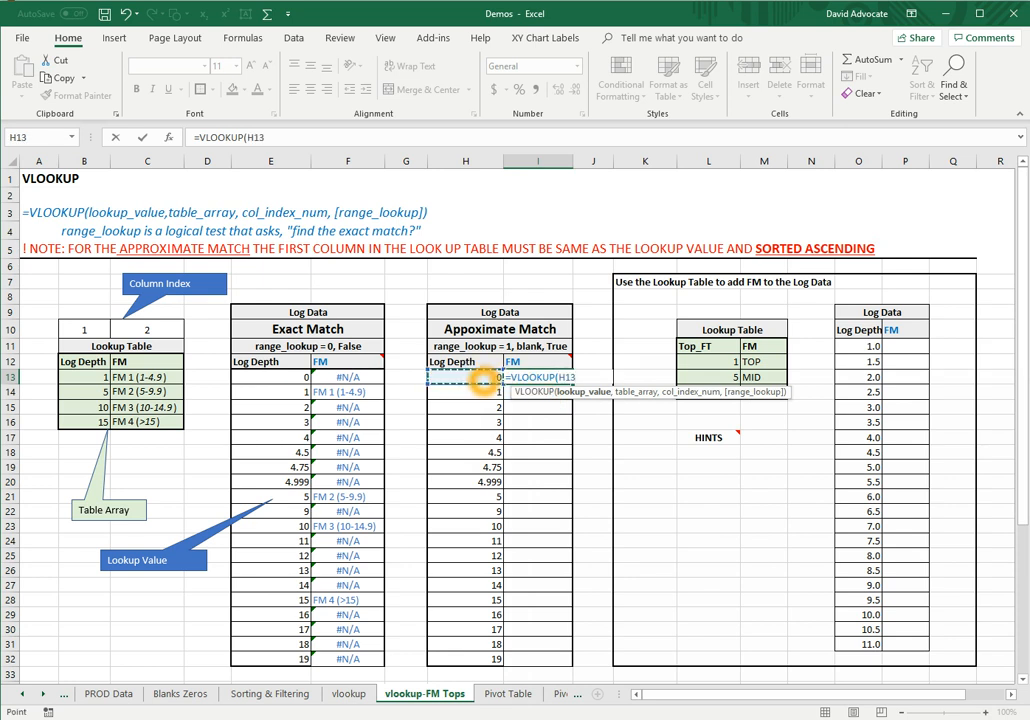
pyautogui.write(',')
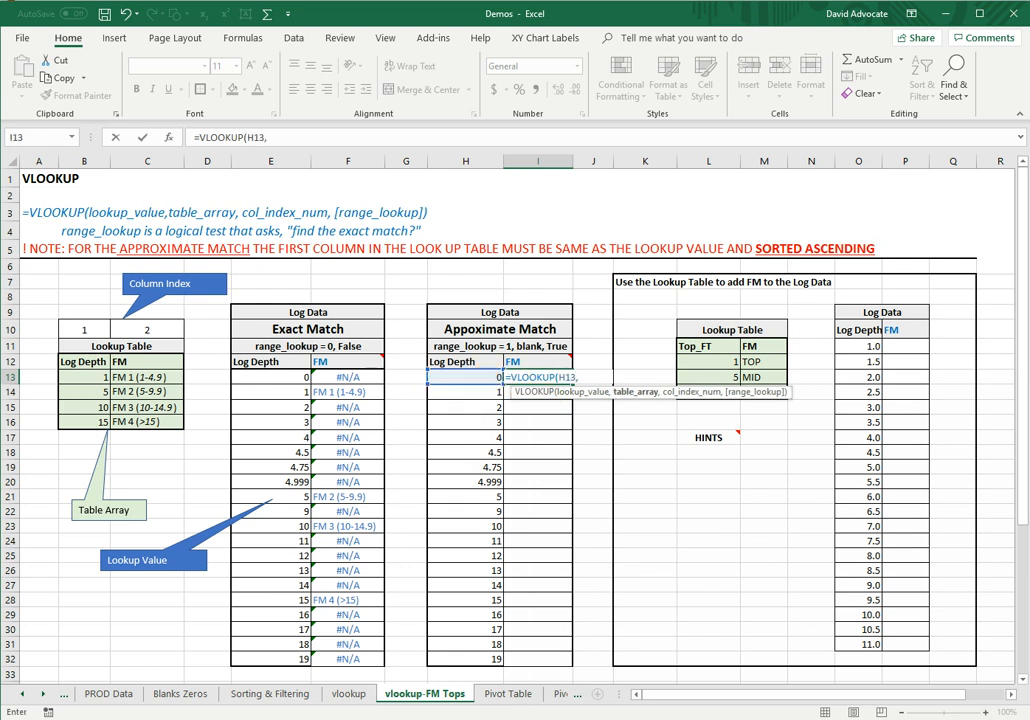
pyautogui.moveTo(85, 362); pyautogui.dragTo(130, 424)
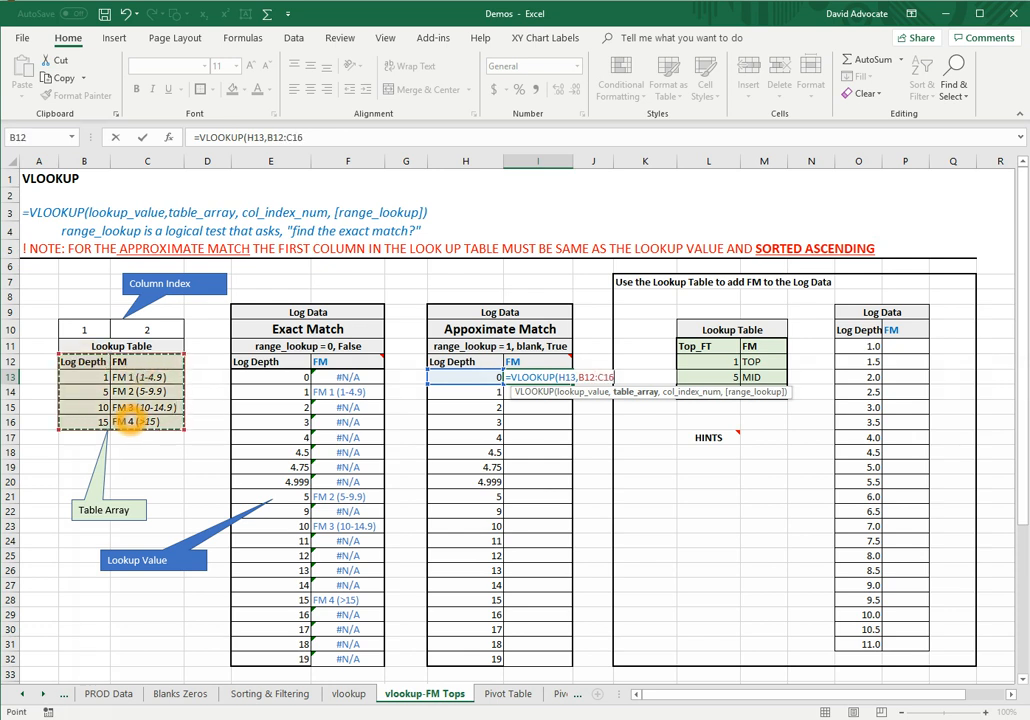
pyautogui.press('F4')
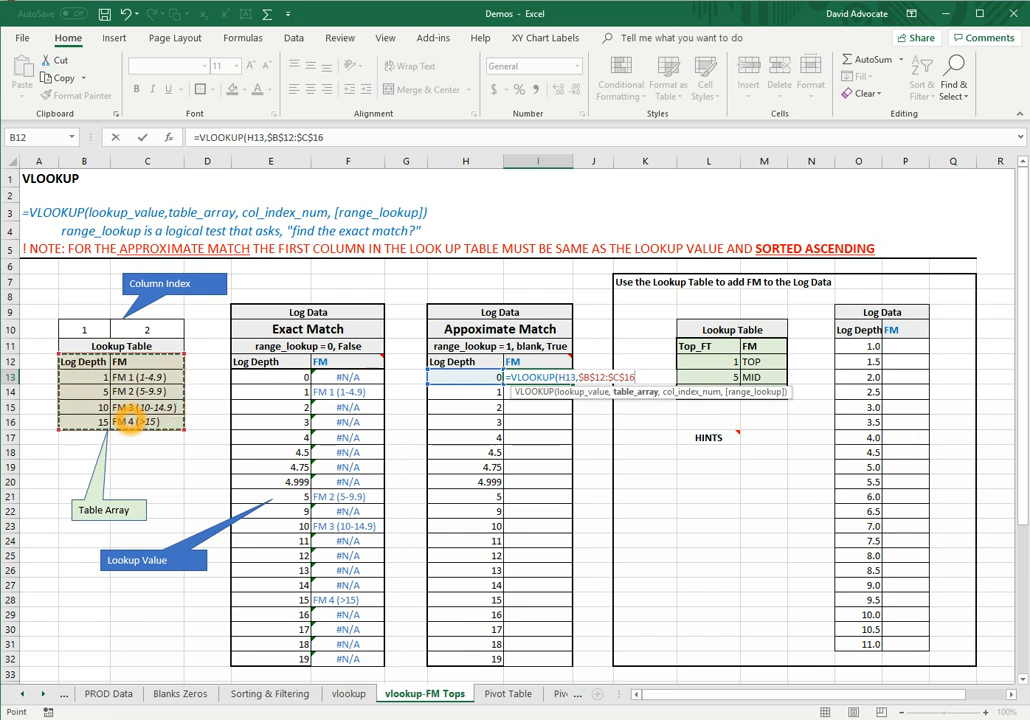
pyautogui.write(',')
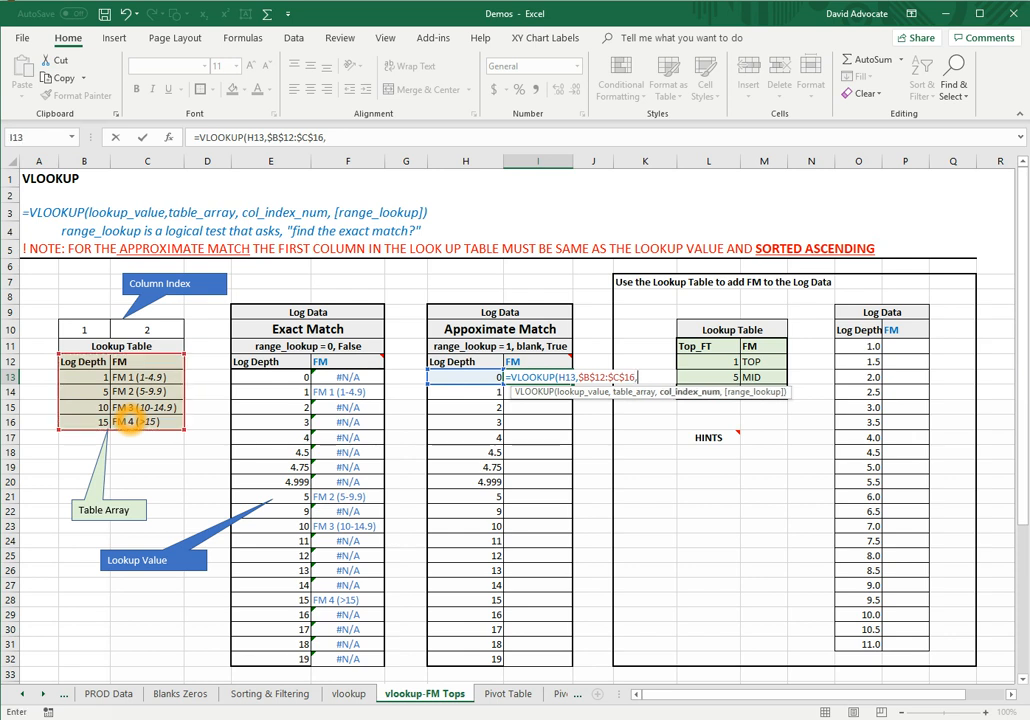
pyautogui.write('2,')
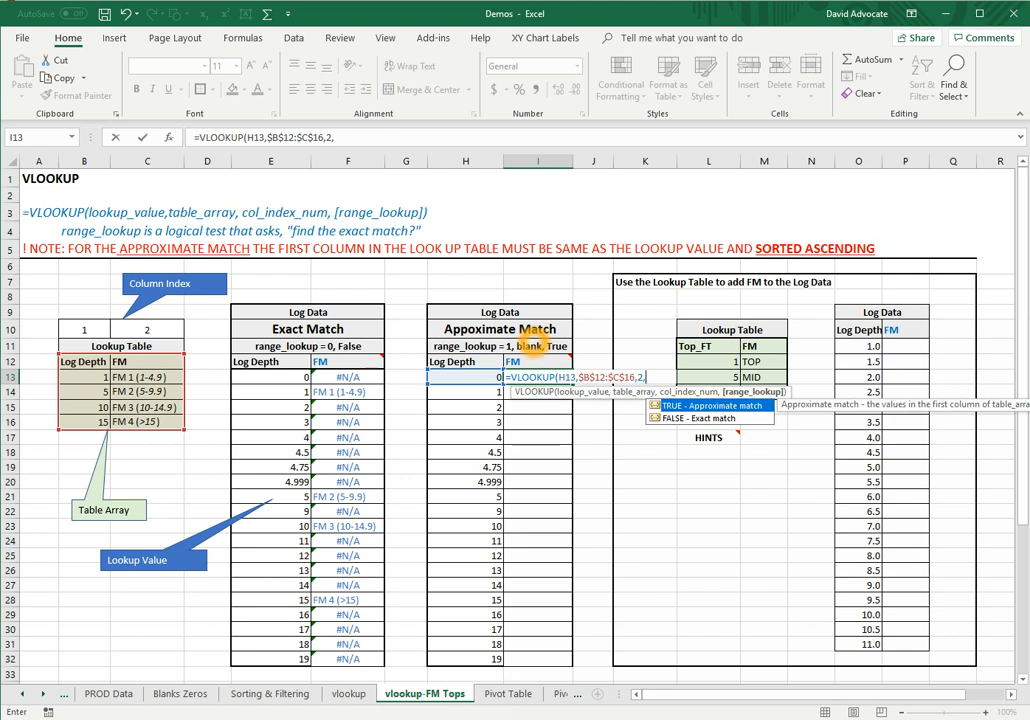
pyautogui.write('1')
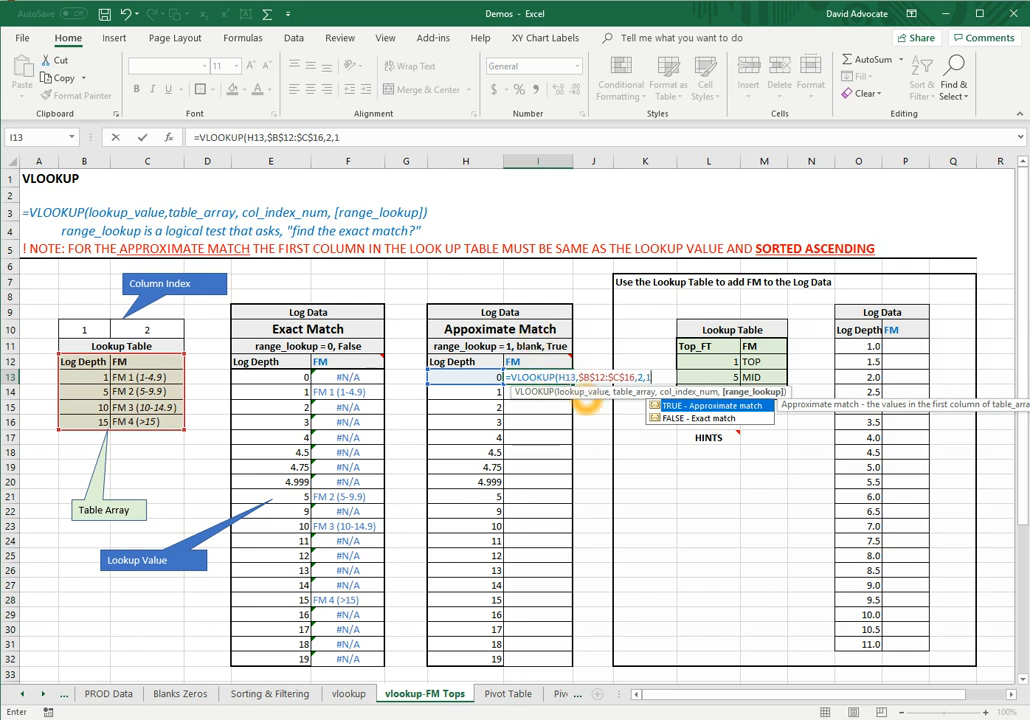
pyautogui.write(')')
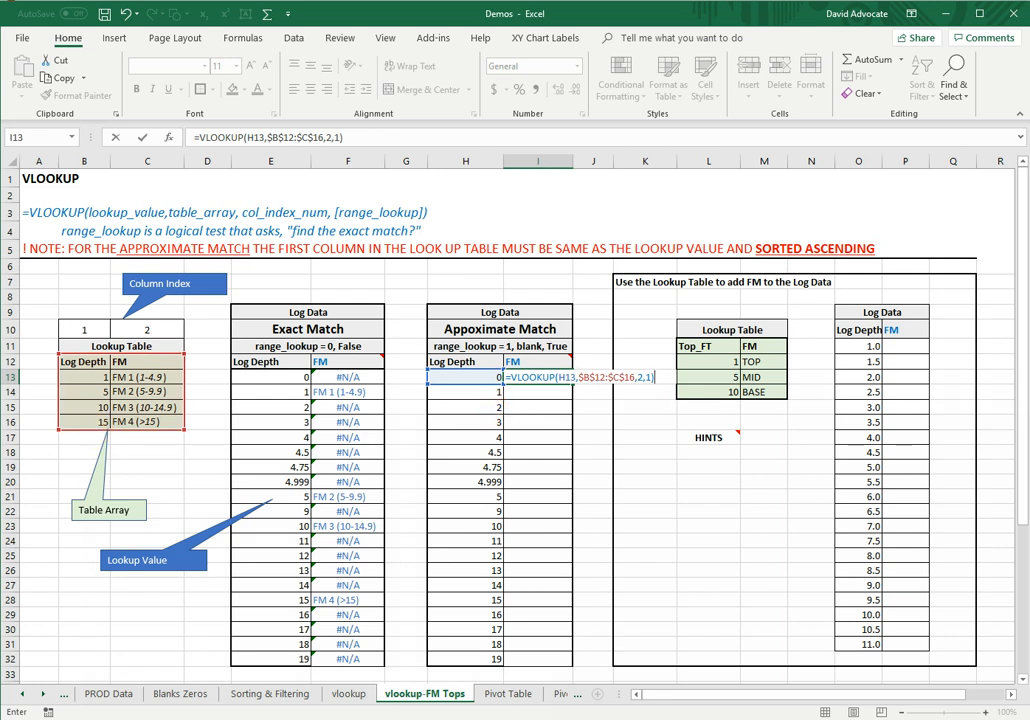
pyautogui.press('Return')
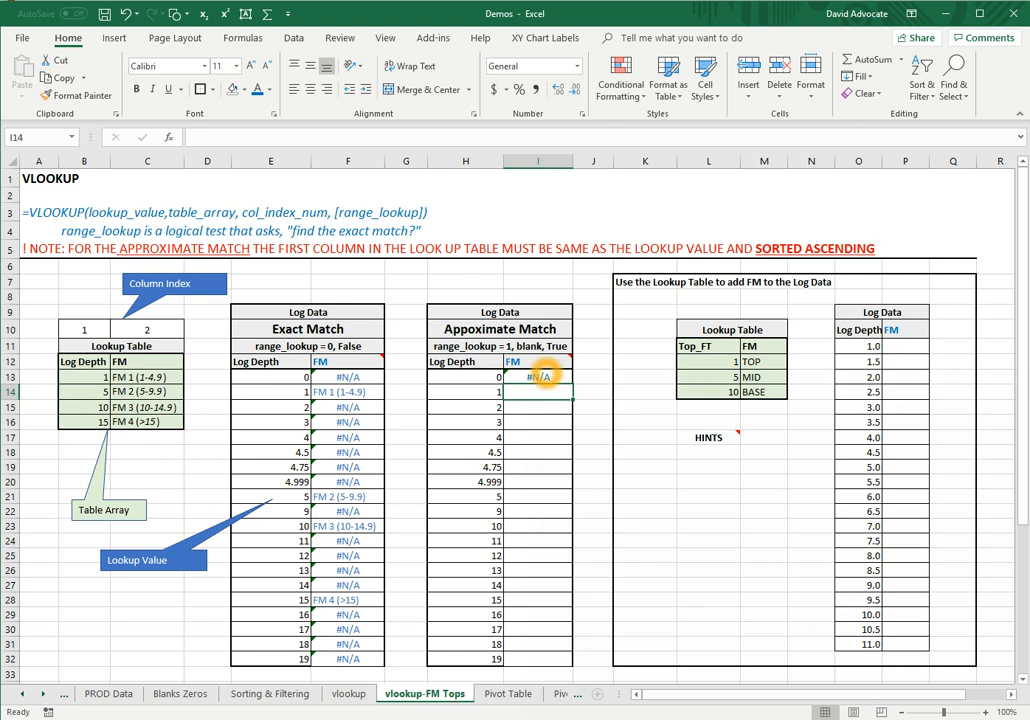
# - Fill the I13 formula down through I32 and check the filled formula in I21
pyautogui.click(538, 377)
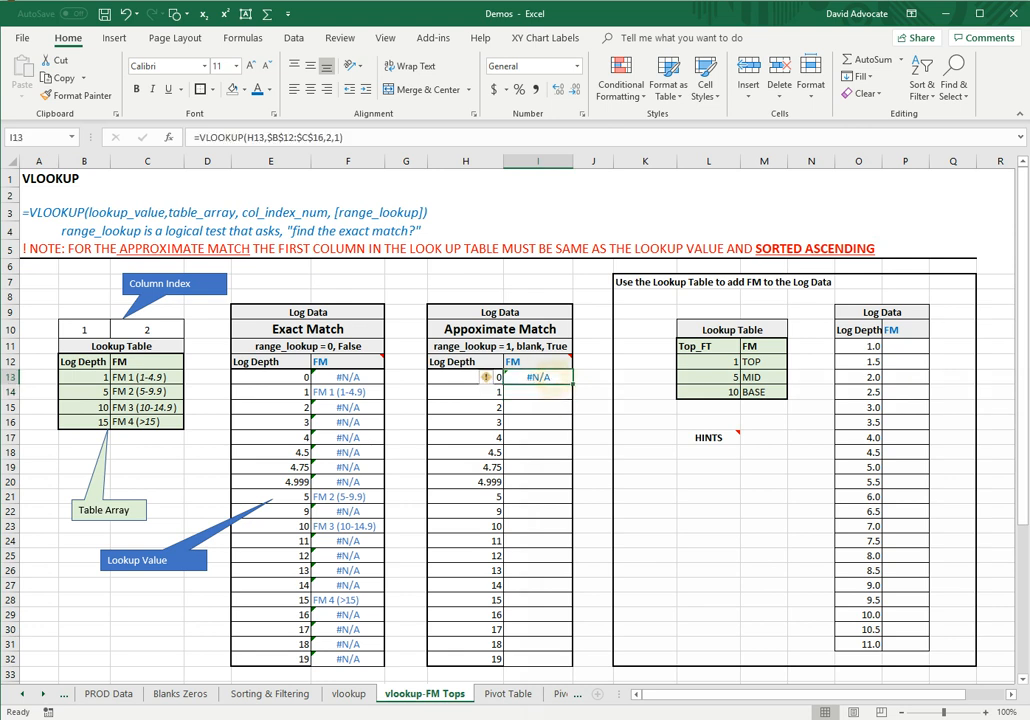
pyautogui.doubleClick(572, 385)
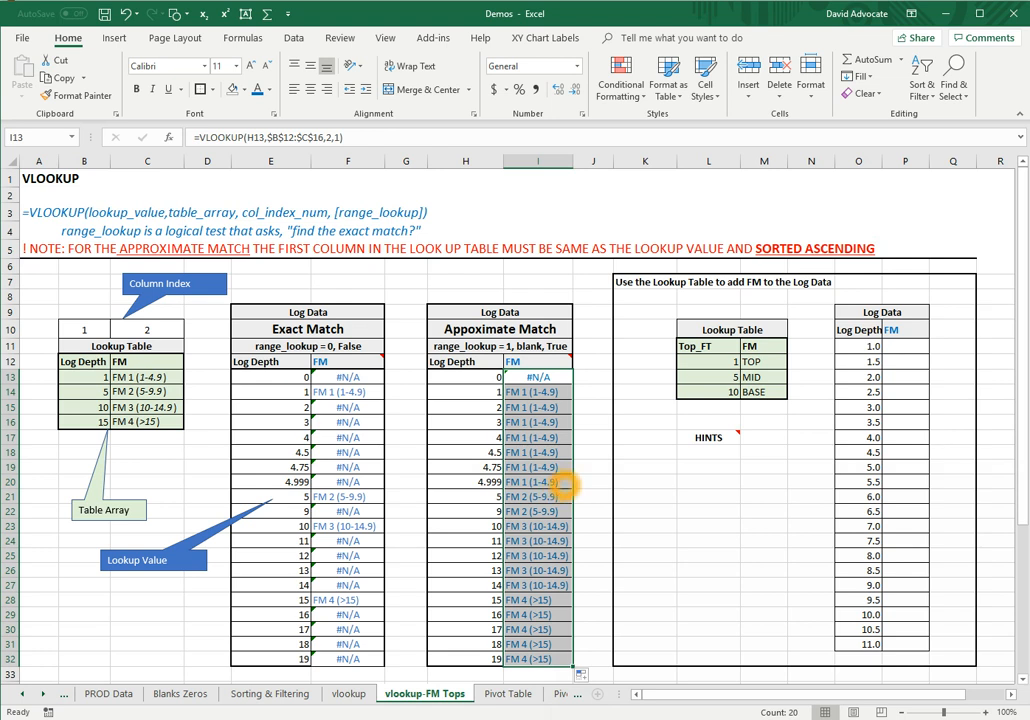
pyautogui.click(556, 496)
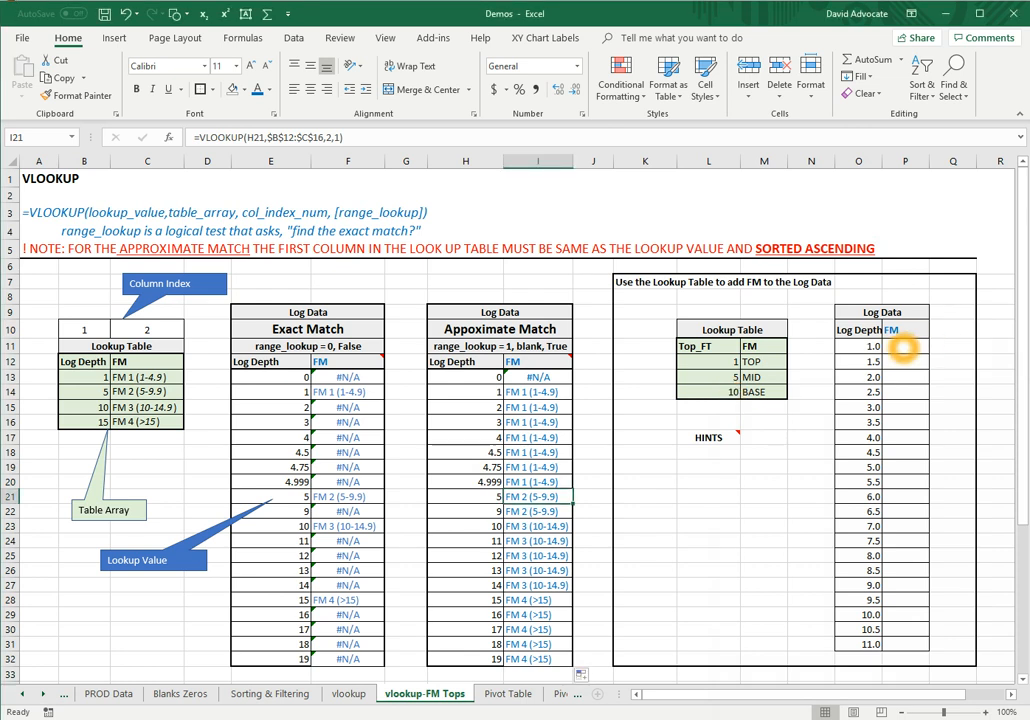
# - Enter the approximate-match formula =VLOOKUP(O11,$L$11:$M$14,2,1) in cell P11 of the practice Log Data table
pyautogui.click(903, 347)
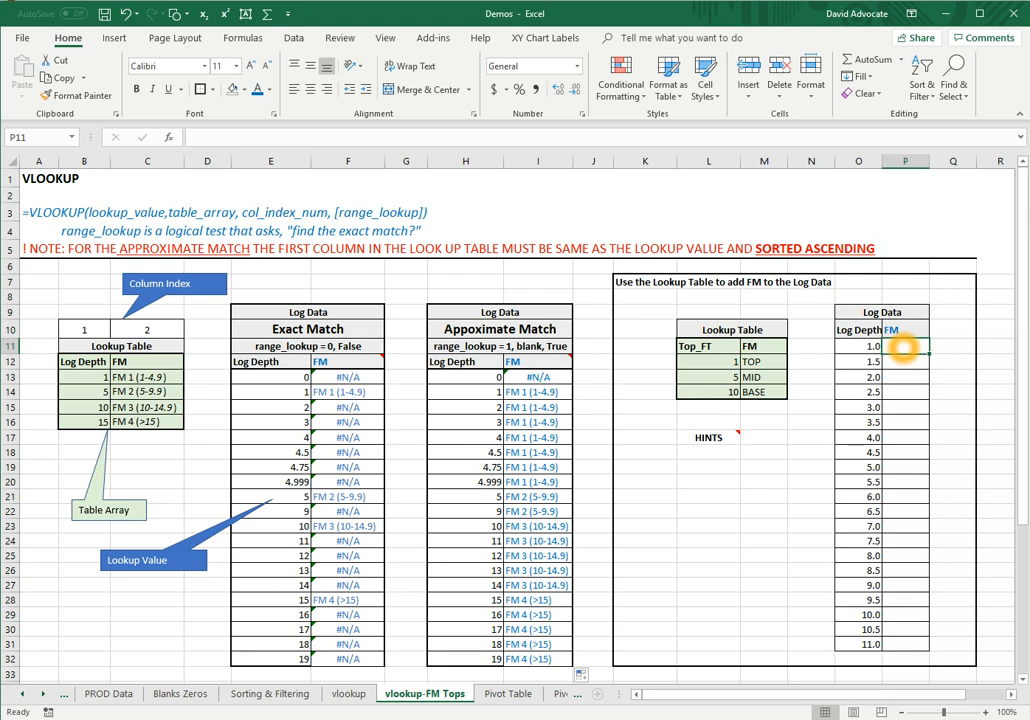
pyautogui.write('=')
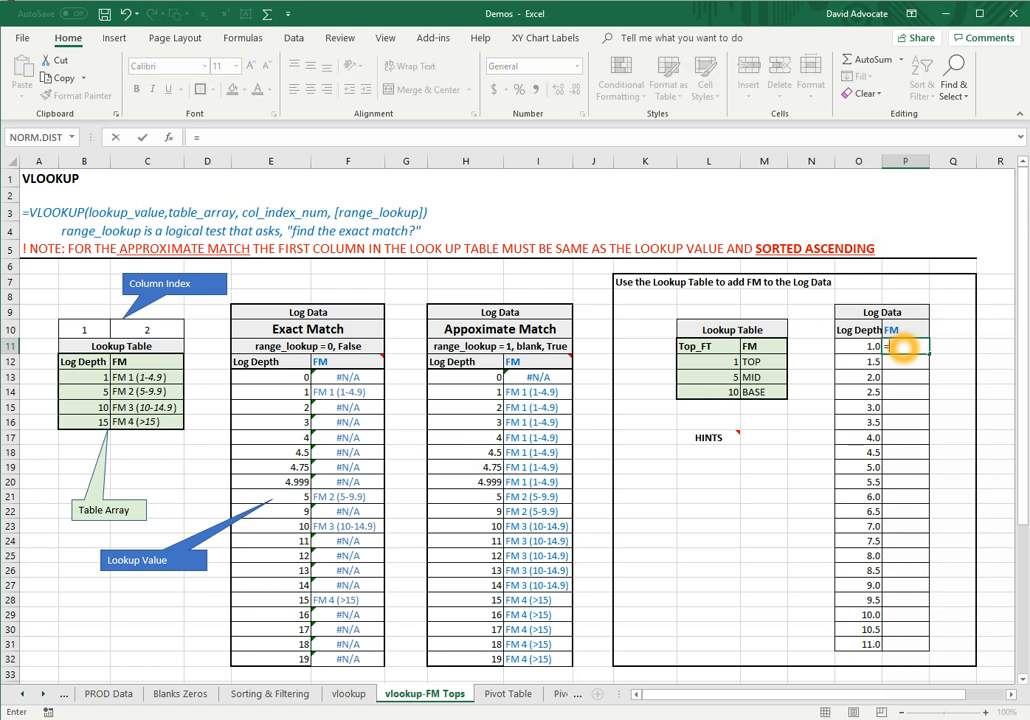
pyautogui.write('vl')
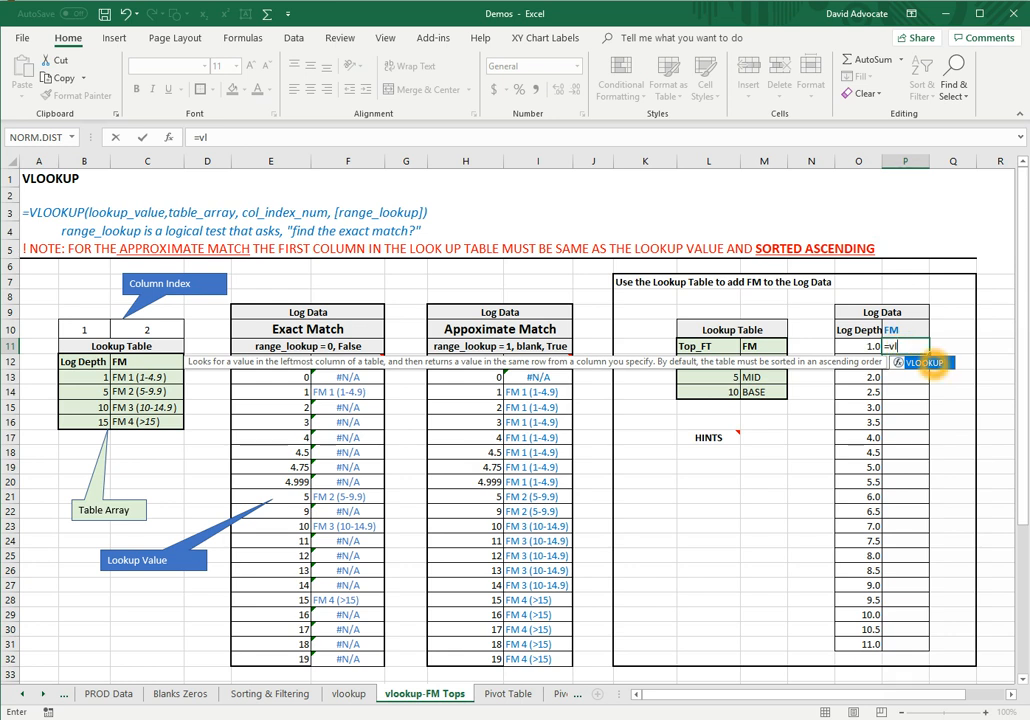
pyautogui.doubleClick(925, 362)
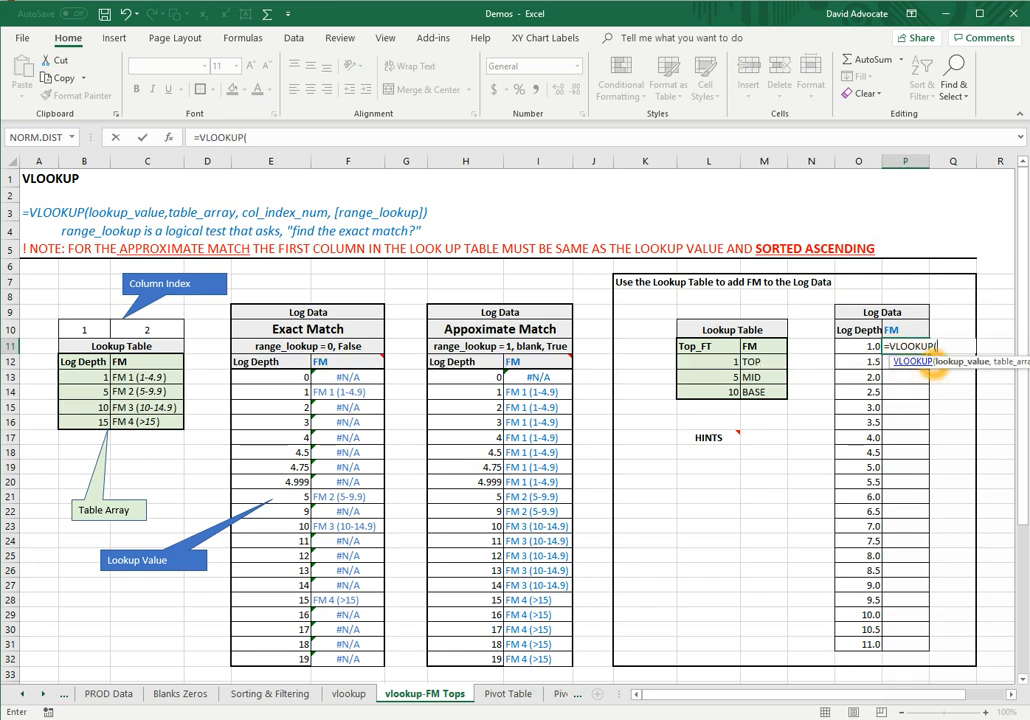
pyautogui.click(850, 346)
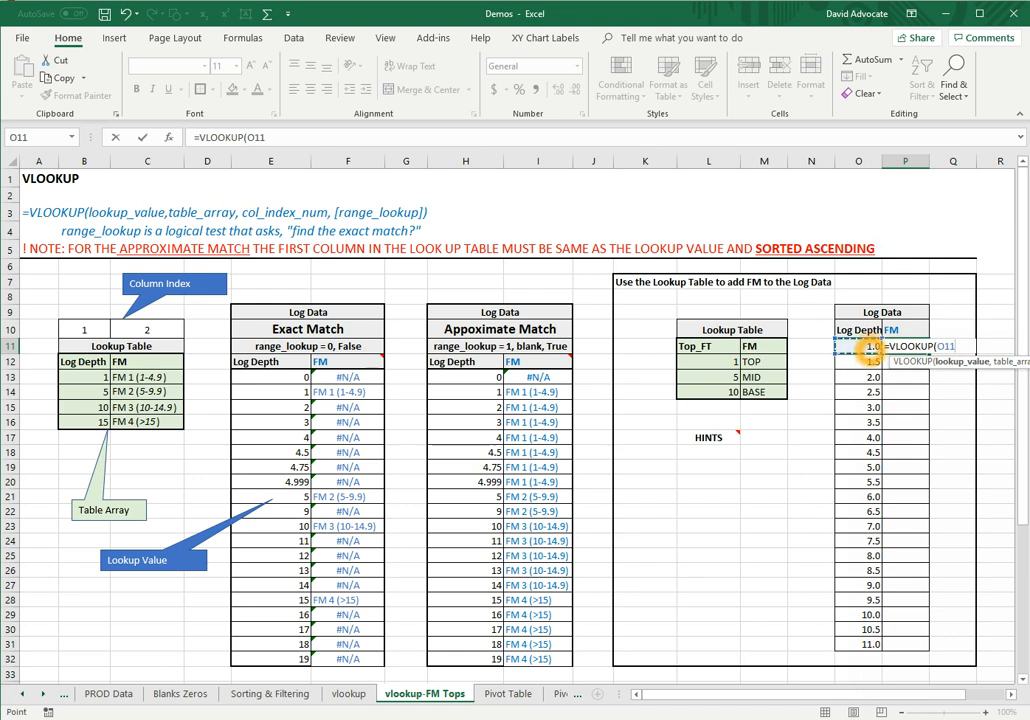
pyautogui.write(',')
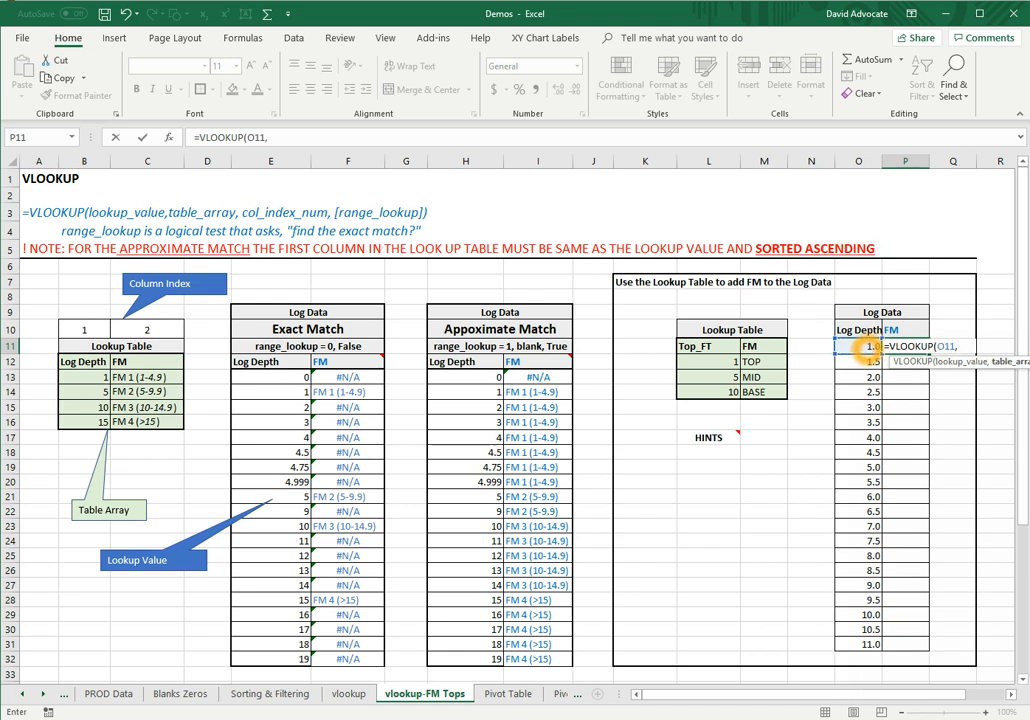
pyautogui.moveTo(706, 346); pyautogui.dragTo(757, 391)
pyautogui.press('F4')
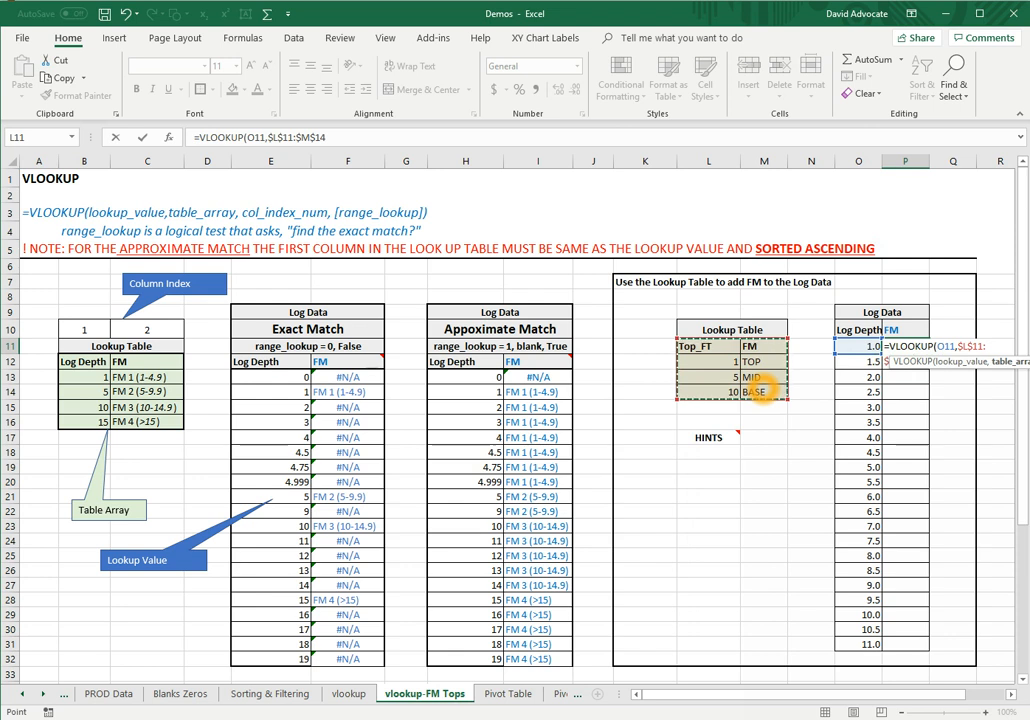
pyautogui.write(',')
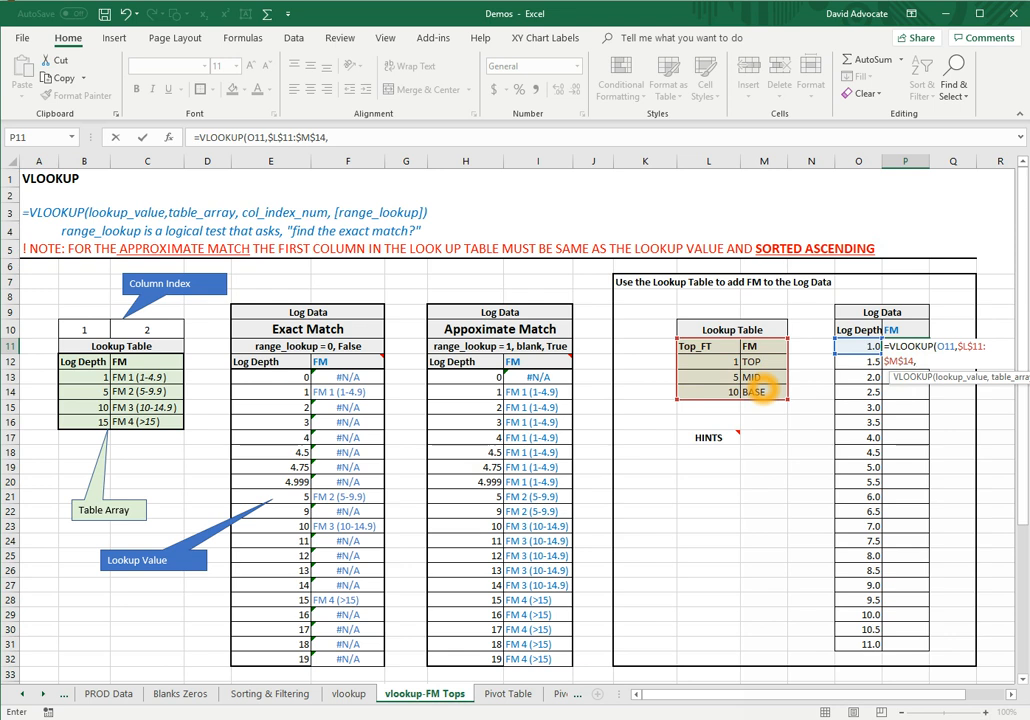
pyautogui.write('2,1')
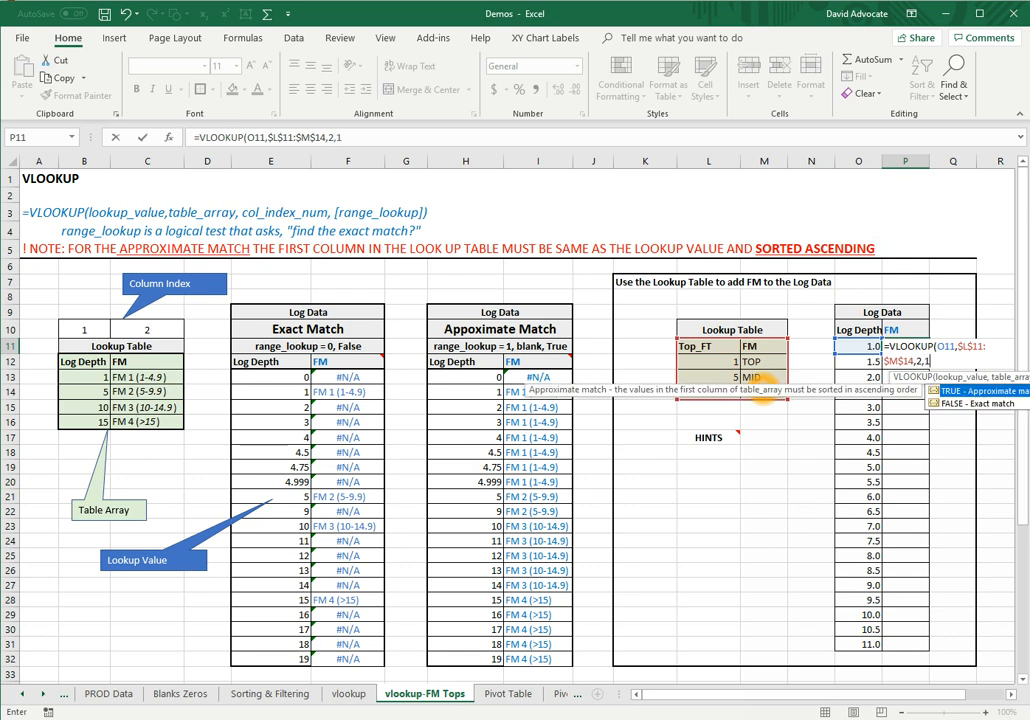
pyautogui.write(')')
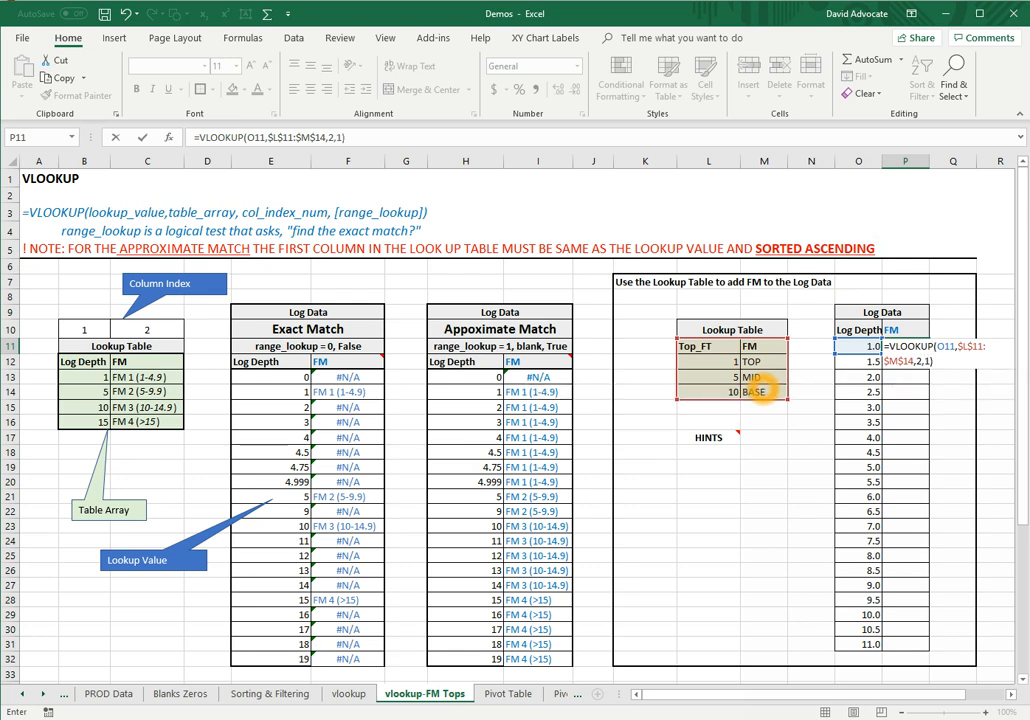
pyautogui.press('Return')
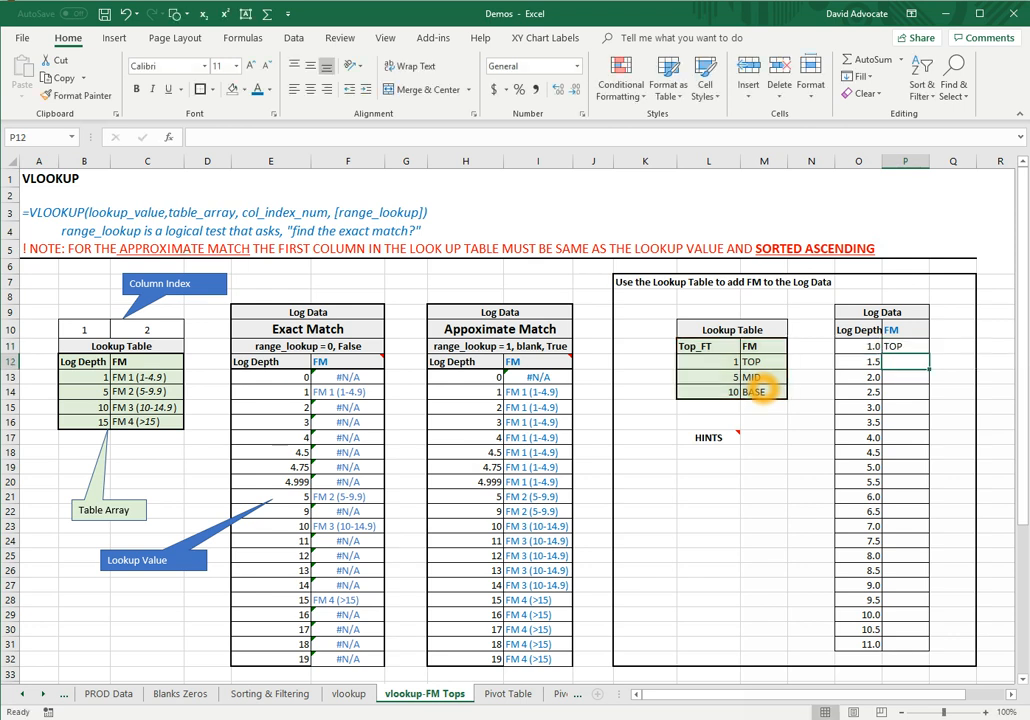
# - Fill the P11 formula down the FM column of the practice Log Data table through P31
pyautogui.press('Up')
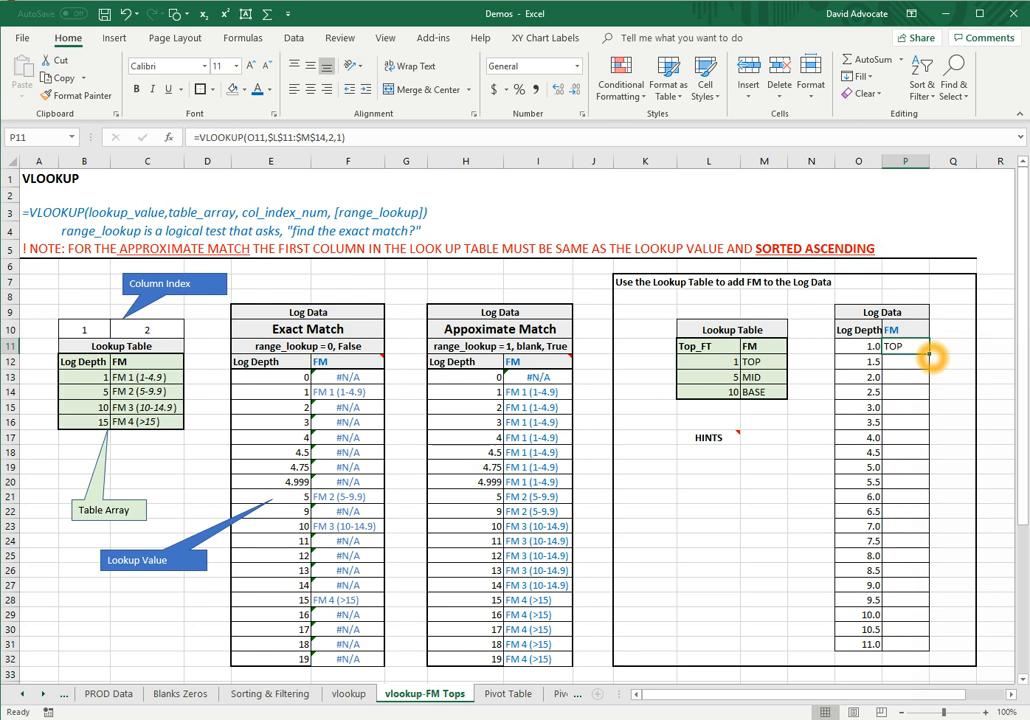
pyautogui.doubleClick(929, 355)
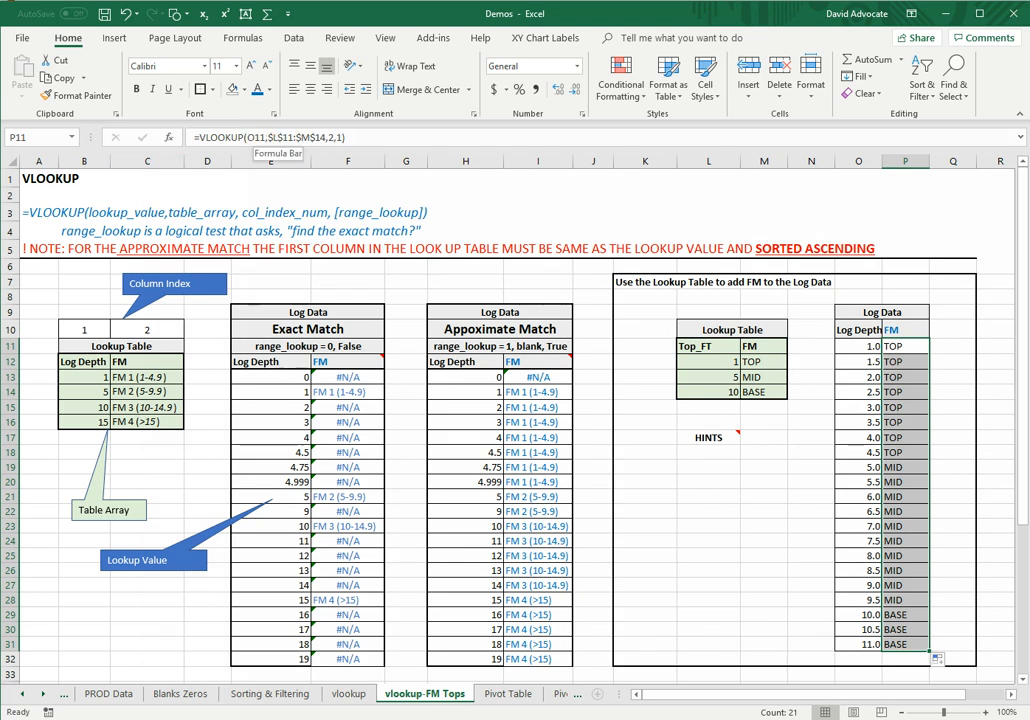
# - Examine the Range_lookup and Col_index_num descriptions in the function arguments of the P11 formula, leaving without changes
pyautogui.click(168, 138)
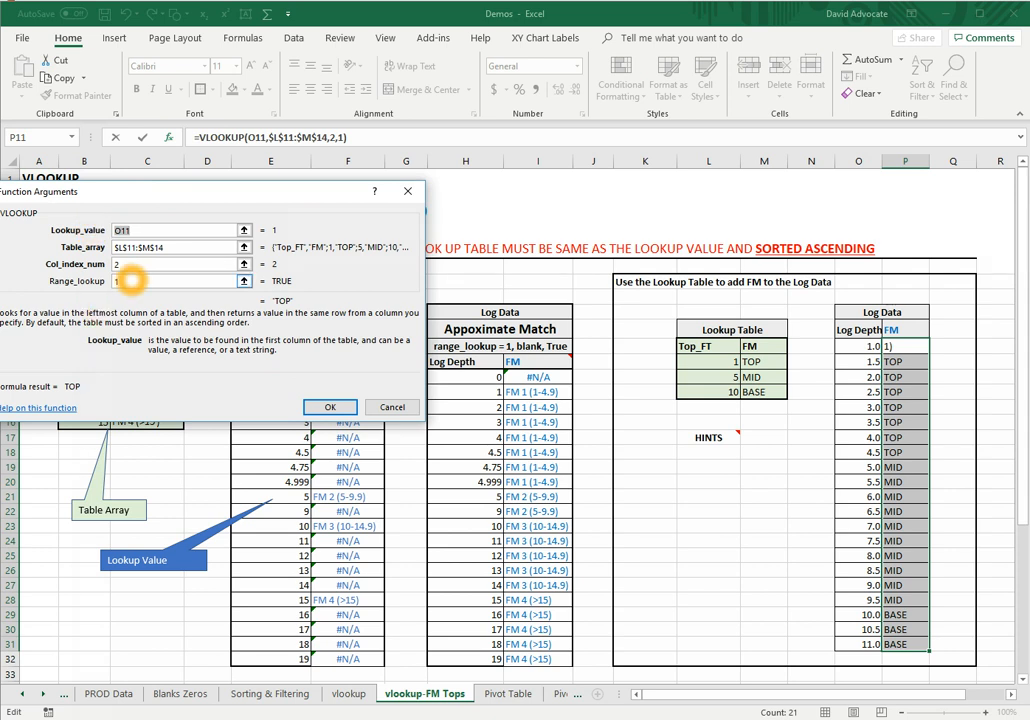
pyautogui.click(132, 281)
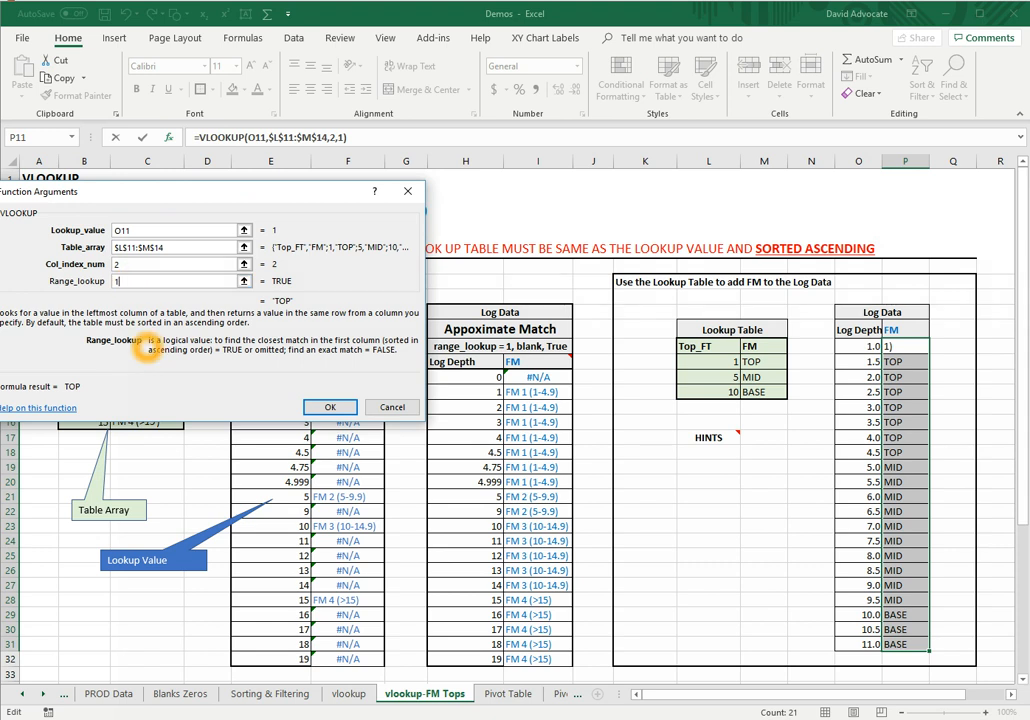
pyautogui.click(131, 264)
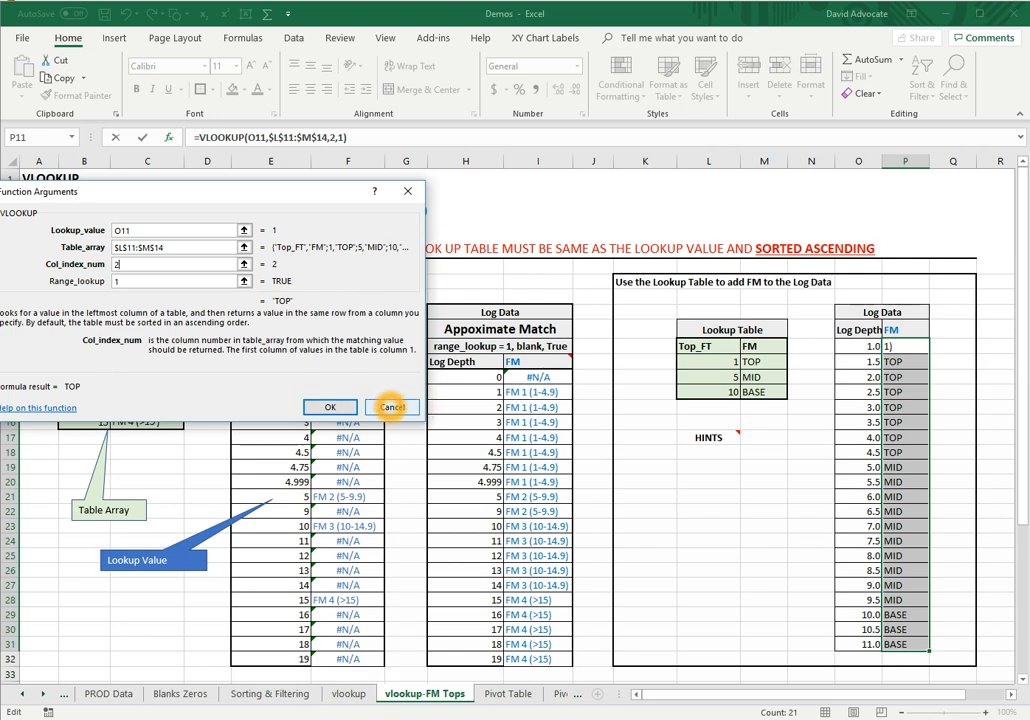
pyautogui.click(392, 407)
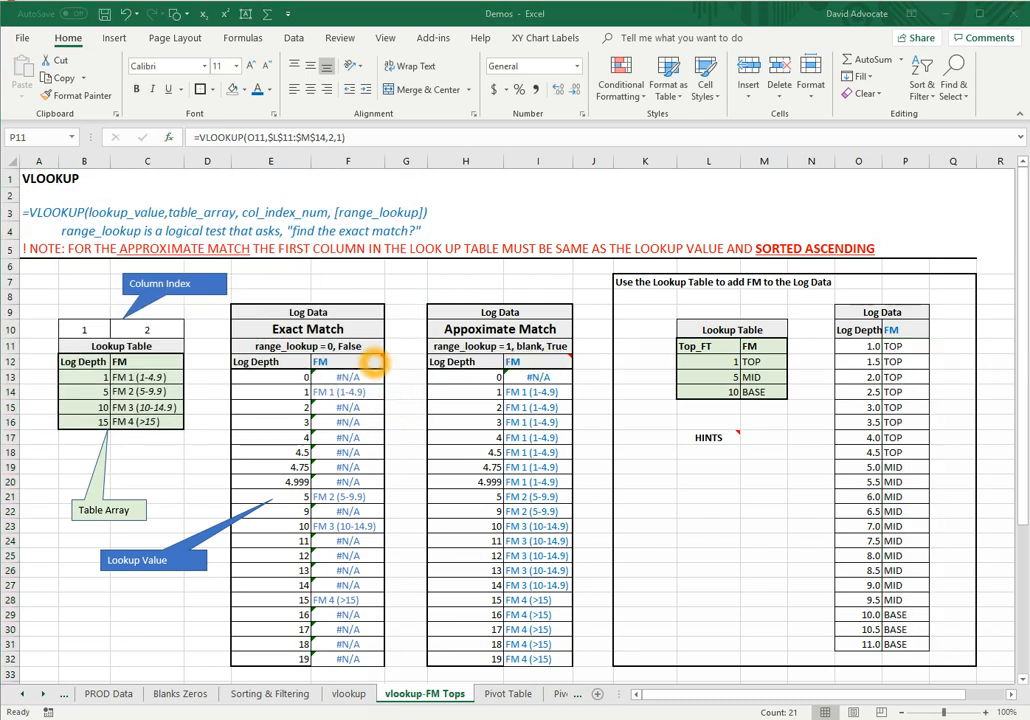